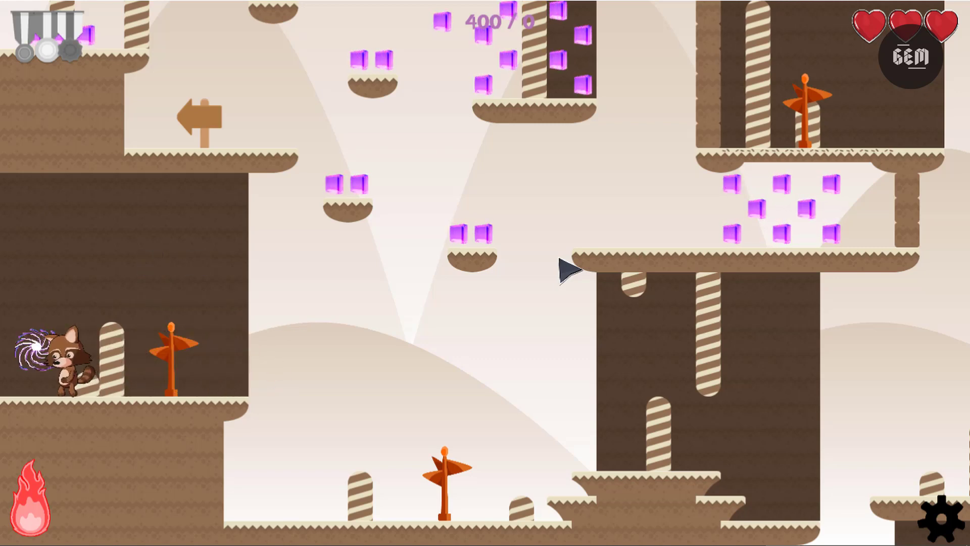
{"action": "key", "text": "d"}
- Run the raccoon right through the level and double-jump onto the signpost platform
{"action": "key", "text": "w"}
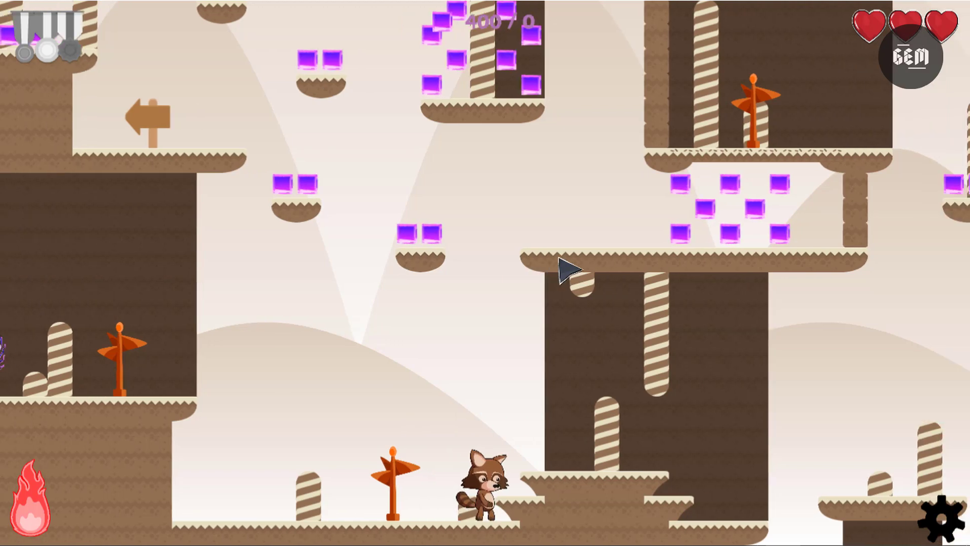
{"action": "key", "text": "w"}
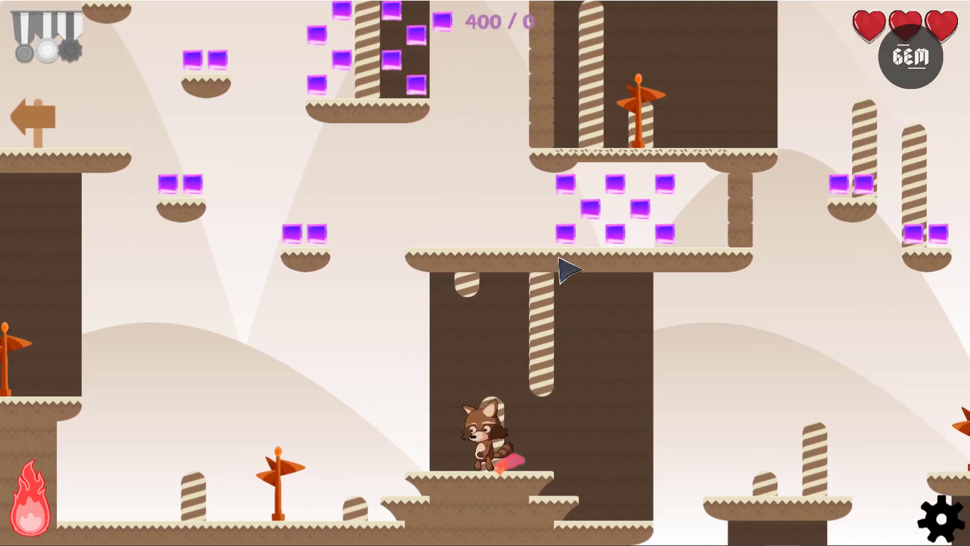
{"action": "key", "text": "a"}
{"action": "key", "text": "d"}
{"action": "key", "text": "w"}
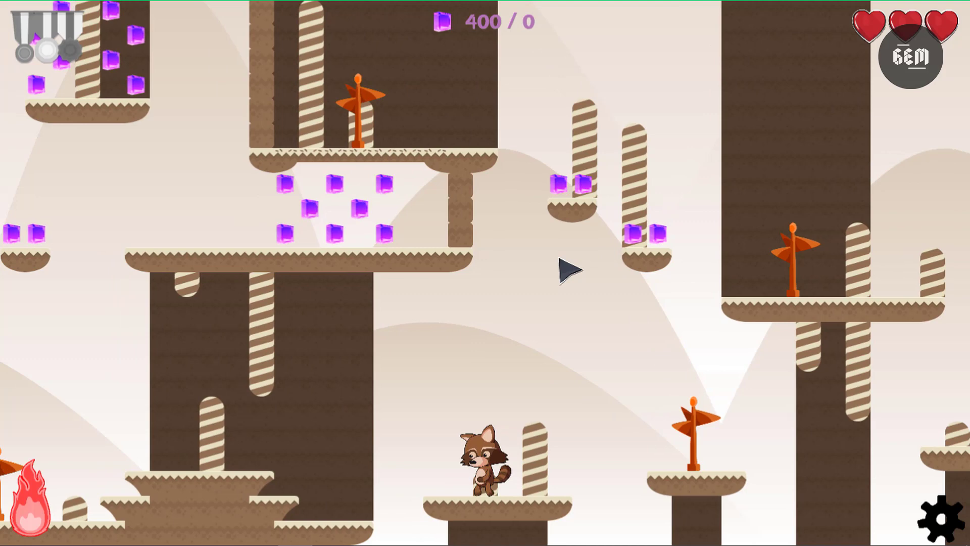
{"action": "key", "text": "Right"}
{"action": "key", "text": "space"}
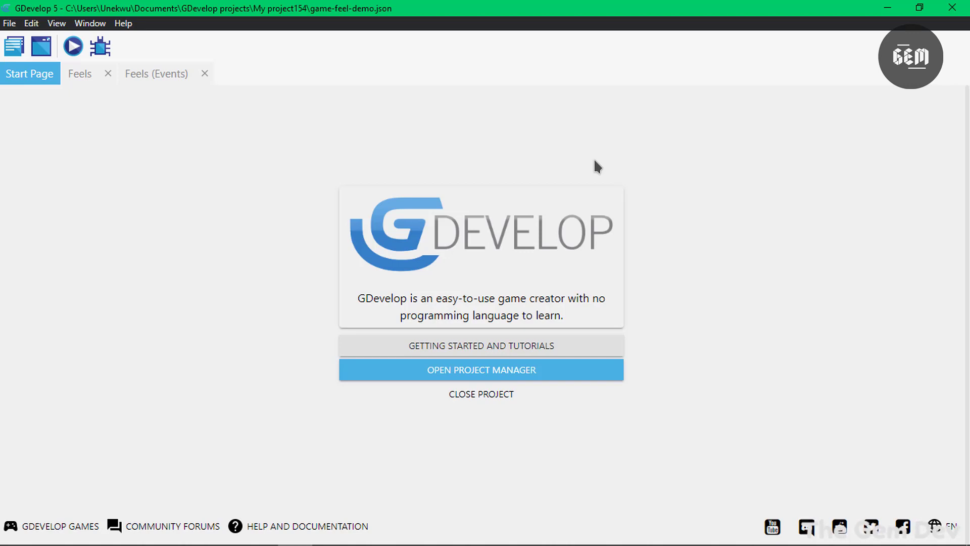
- Search the Start menu for GDevelop and open the GDevelop 5 shortcut's file location
{"action": "key", "text": "super"}
{"action": "type", "text": "gdevlop"}
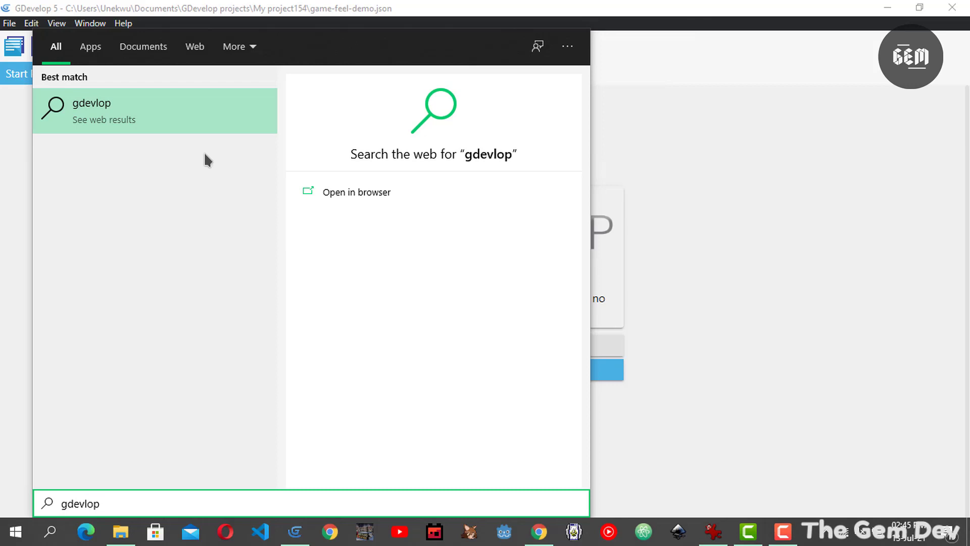
{"action": "key", "text": "BackSpace"}
{"action": "key", "text": "BackSpace"}
{"action": "key", "text": "BackSpace"}
{"action": "key", "text": "BackSpace"}
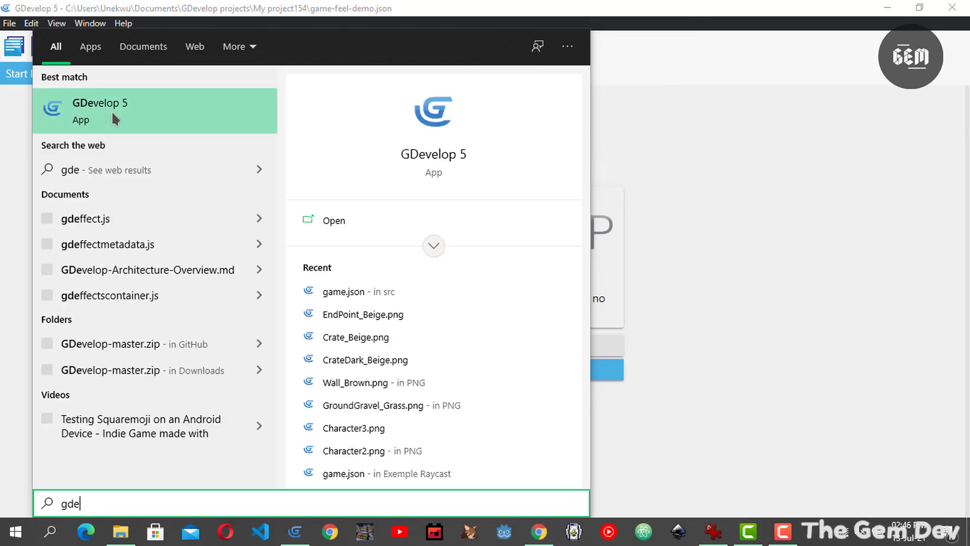
{"action": "right_click", "coordinate": [115, 115]}
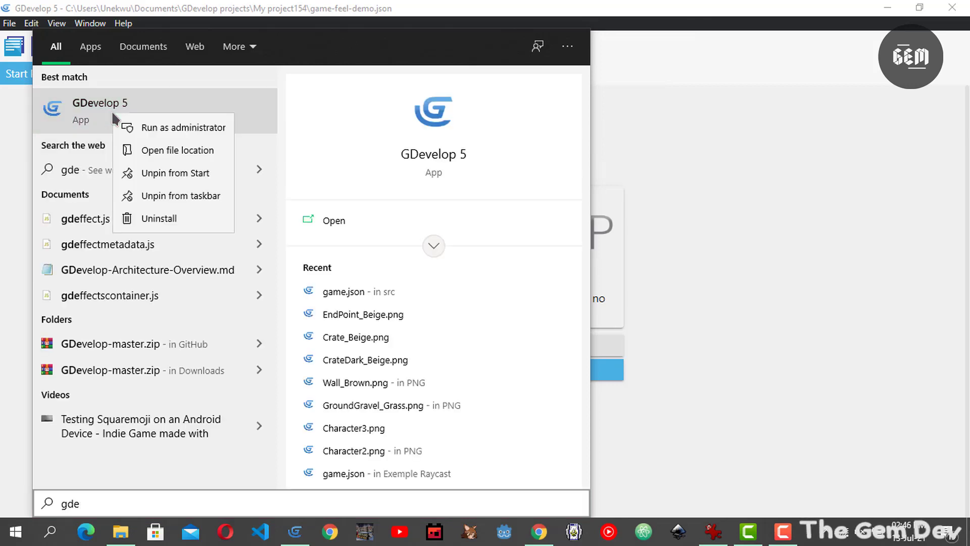
{"action": "left_click", "coordinate": [150, 150]}
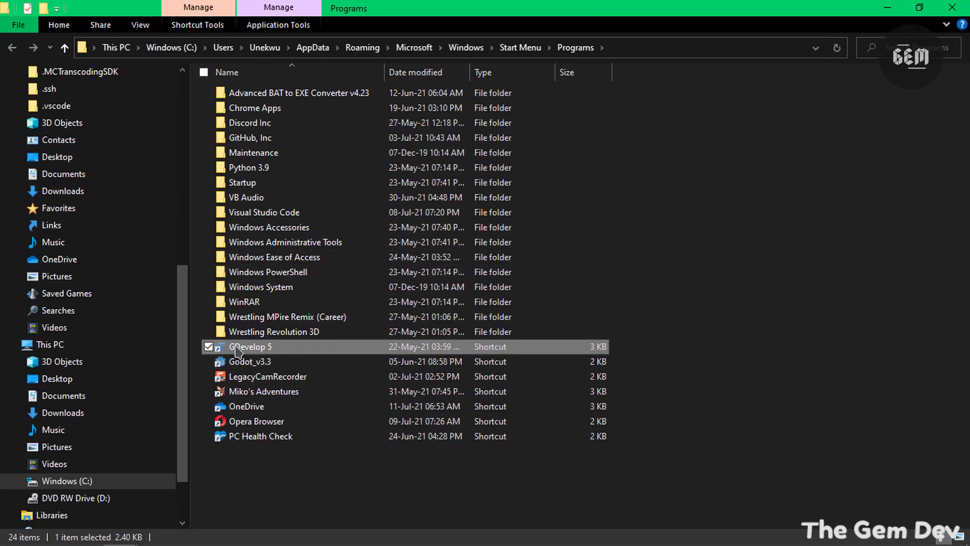
- Open the shortcut's target location to reach AppData\Local\Programs\gdevelop
{"action": "right_click", "coordinate": [238, 349]}
{"action": "left_click", "coordinate": [305, 29]}
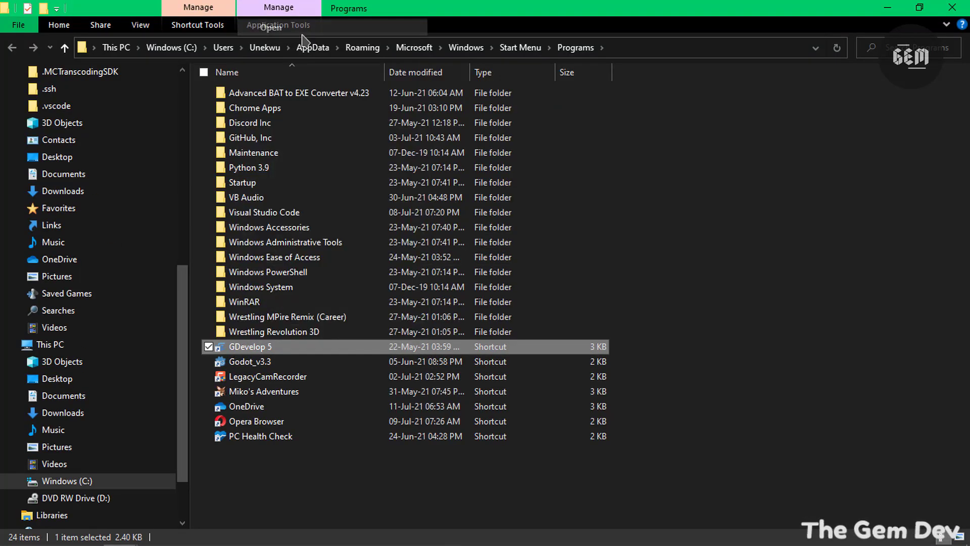
{"action": "right_click", "coordinate": [257, 348]}
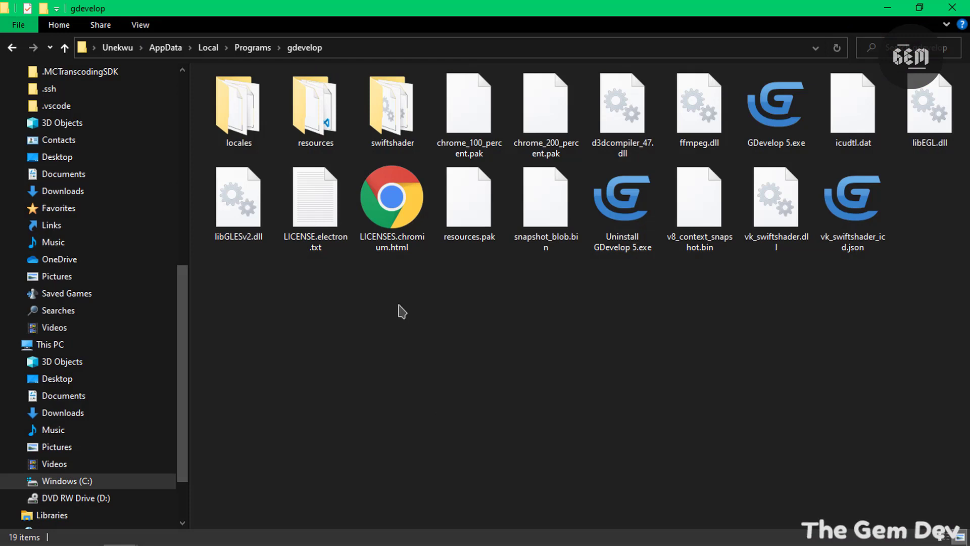
- Navigate into resources\GDJS\Runtime and maximize the File Explorer window
{"action": "double_click", "coordinate": [328, 124]}
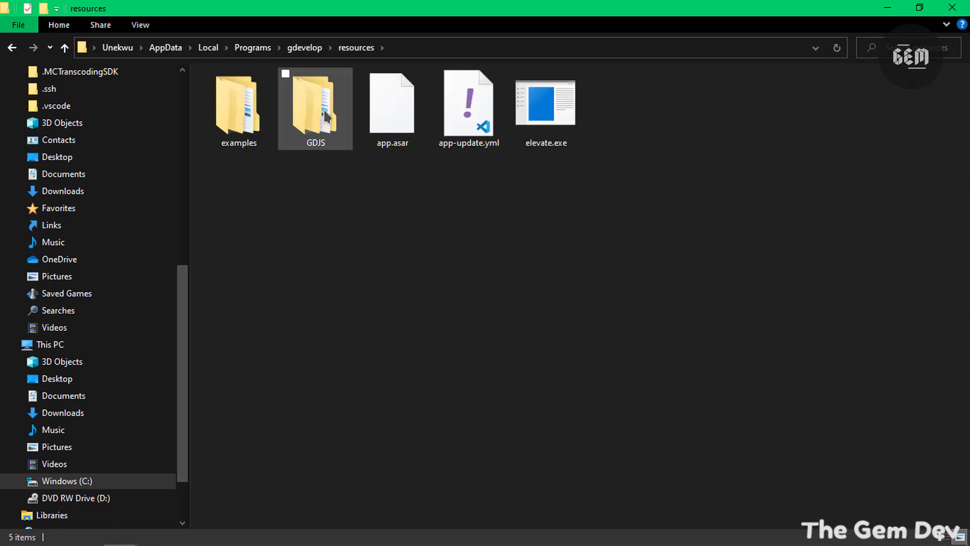
{"action": "double_click", "coordinate": [323, 124]}
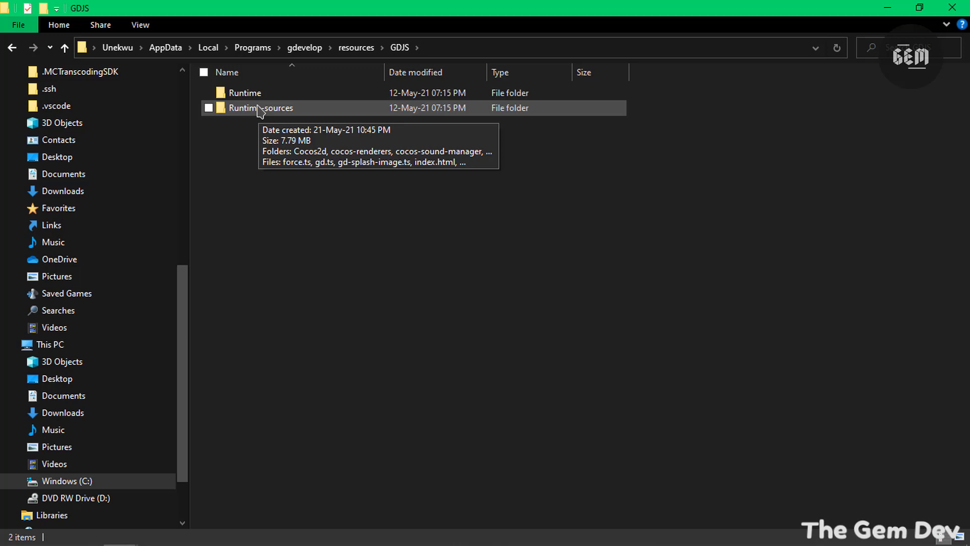
{"action": "left_click", "coordinate": [244, 95]}
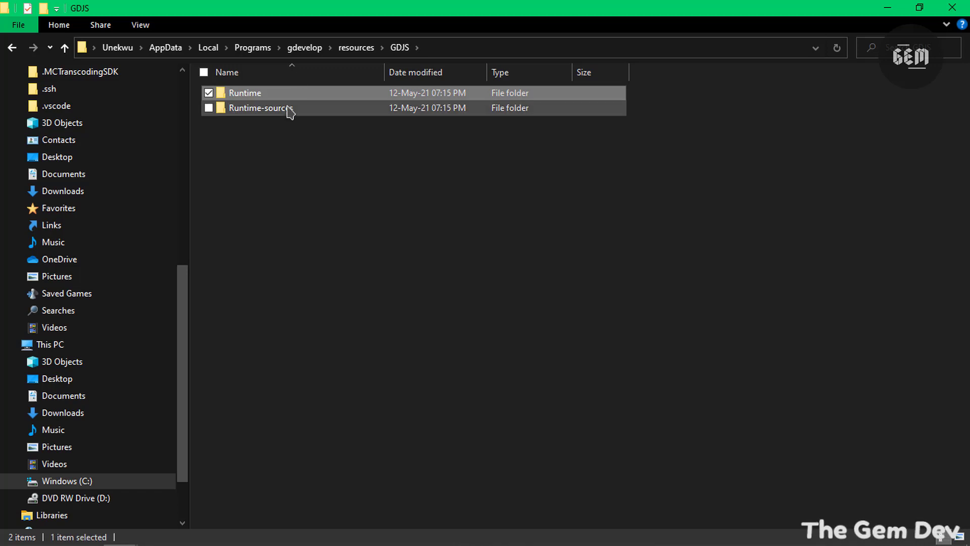
{"action": "double_click", "coordinate": [260, 95]}
{"action": "left_click", "coordinate": [430, 11]}
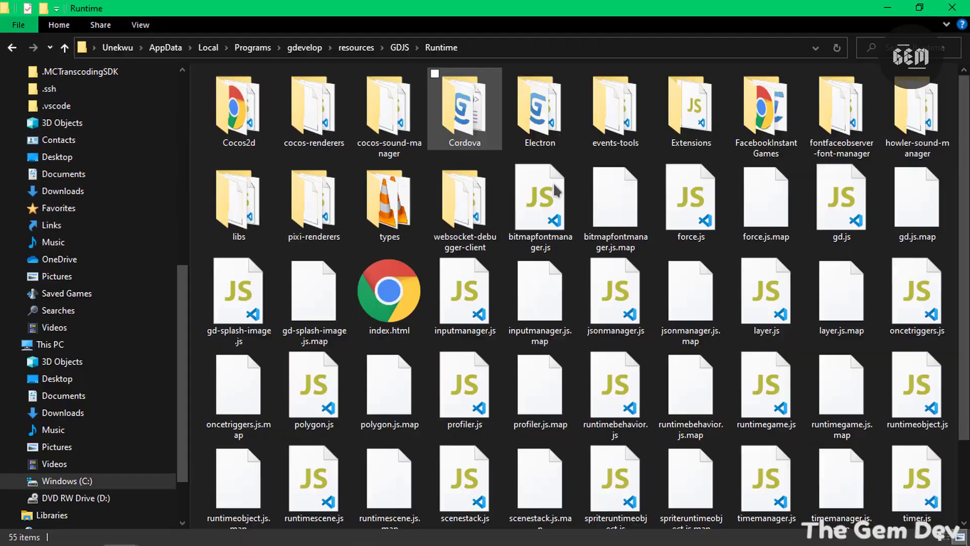
{"action": "scroll", "coordinate": [581, 298], "scroll_direction": "down", "scroll_amount": 2}
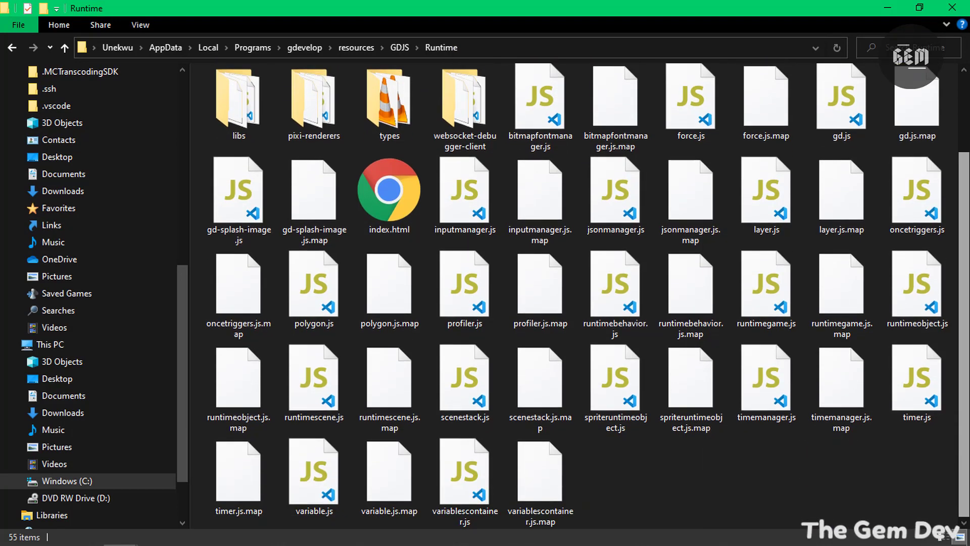
{"action": "scroll", "coordinate": [581, 298], "scroll_direction": "up", "scroll_amount": 2}
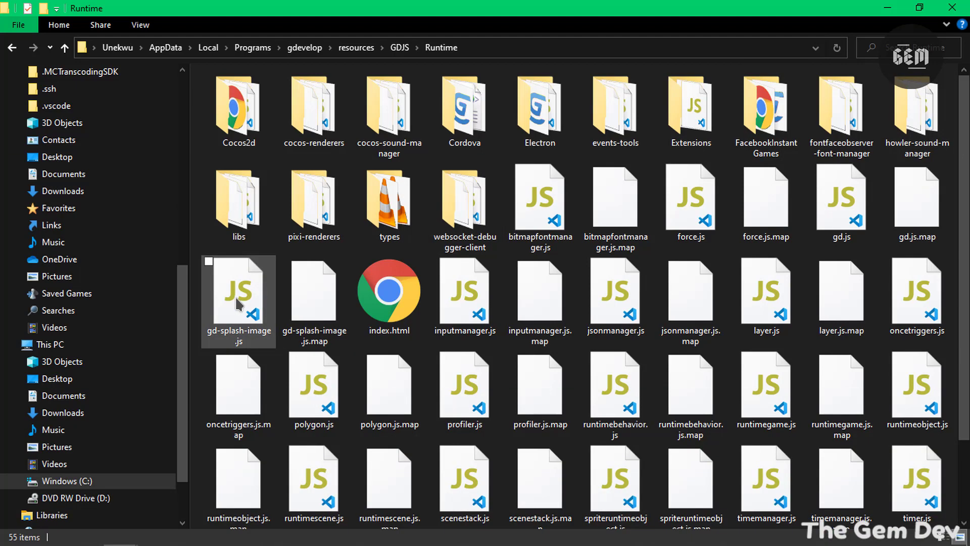
- Open gd-splash-image.js and select the data:image/png;base64 string on line 3
{"action": "left_click", "coordinate": [236, 299]}
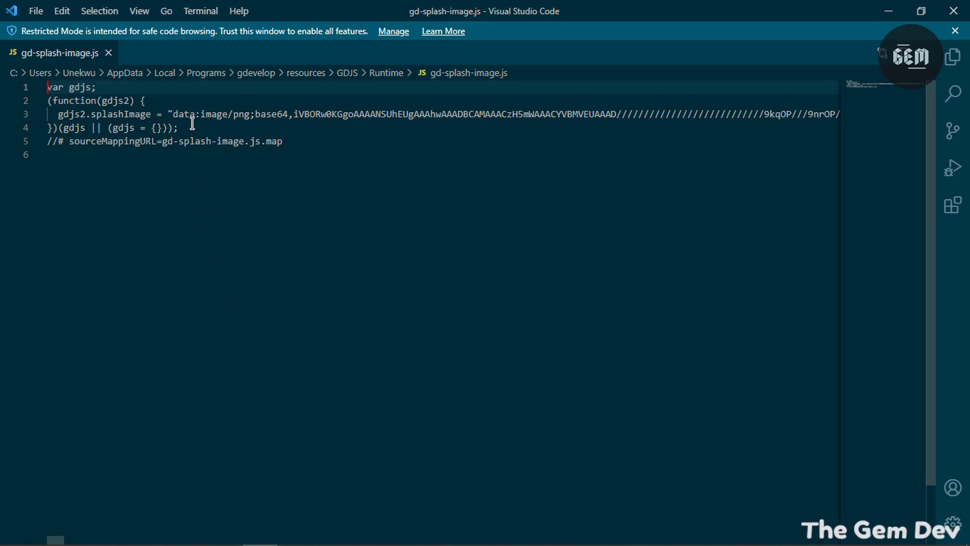
{"action": "left_click_drag", "start_coordinate": [174, 114], "coordinate": [315, 113]}
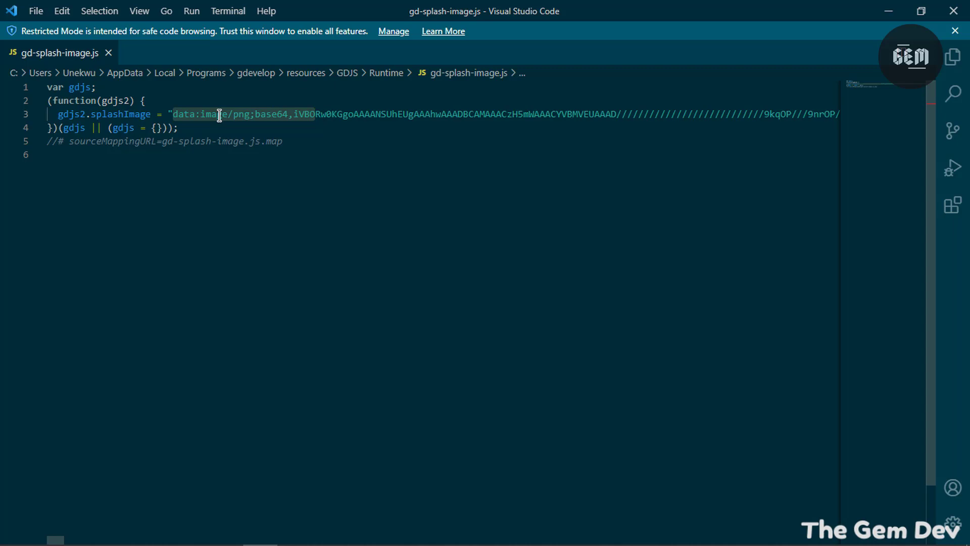
{"action": "double_click", "coordinate": [272, 115]}
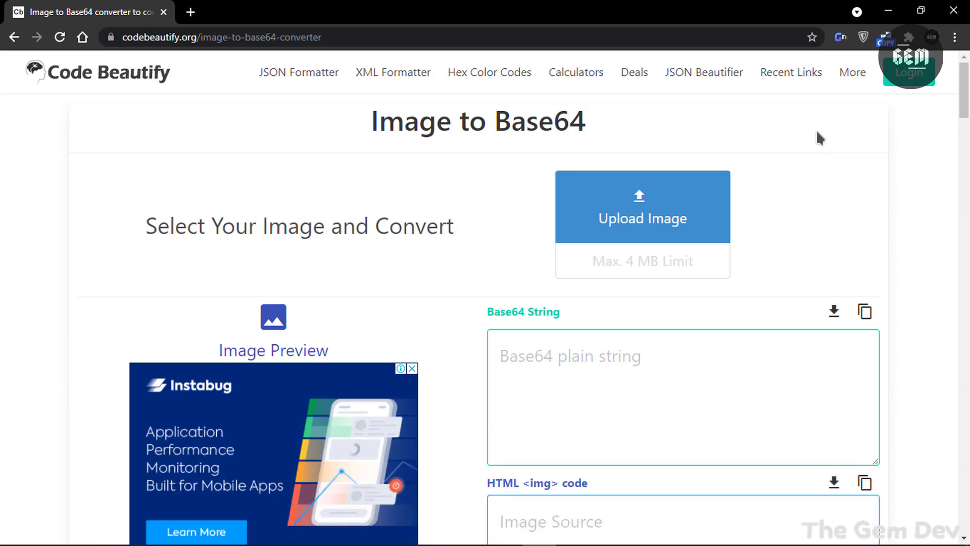
- Convert the GEM logo download (1).png and select its data:image/png;base64 string in the HTML output
{"action": "left_click", "coordinate": [659, 223]}
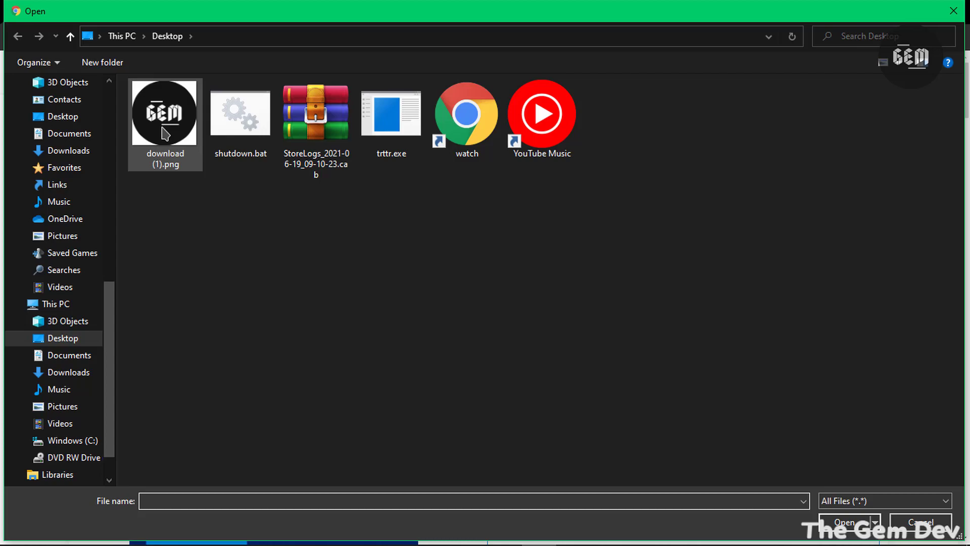
{"action": "double_click", "coordinate": [165, 134]}
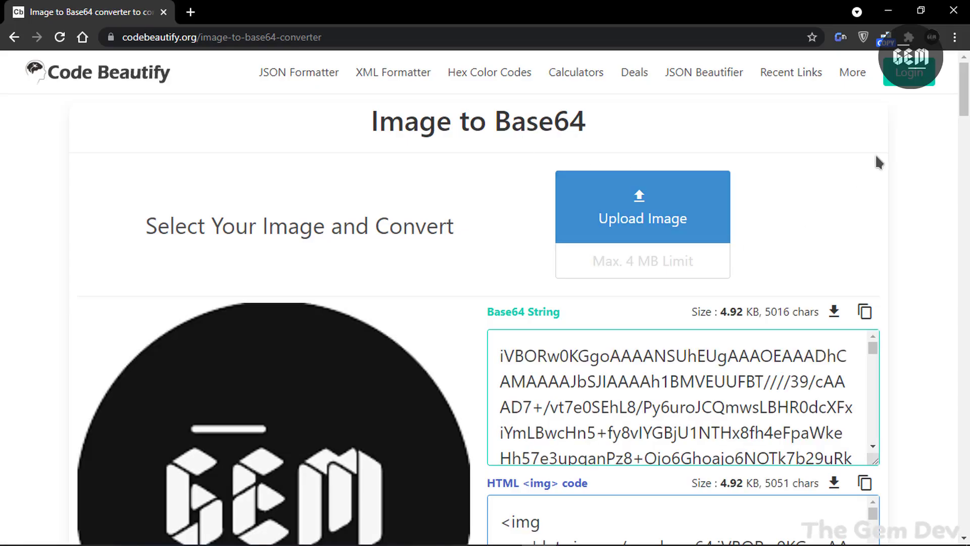
{"action": "scroll", "coordinate": [966, 124], "scroll_direction": "down", "scroll_amount": 3}
{"action": "scroll", "coordinate": [967, 123], "scroll_direction": "down", "scroll_amount": 1}
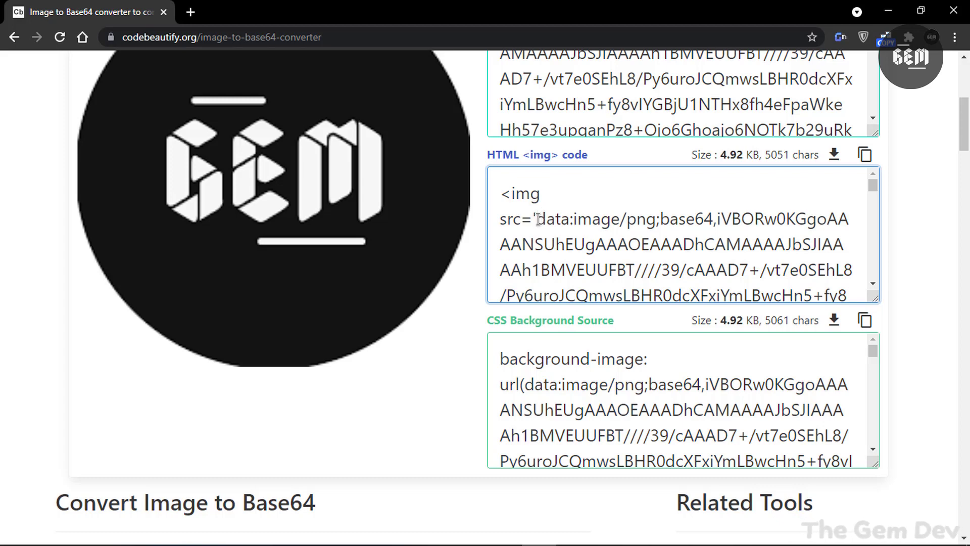
{"action": "left_click_drag", "start_coordinate": [540, 218], "coordinate": [805, 338]}
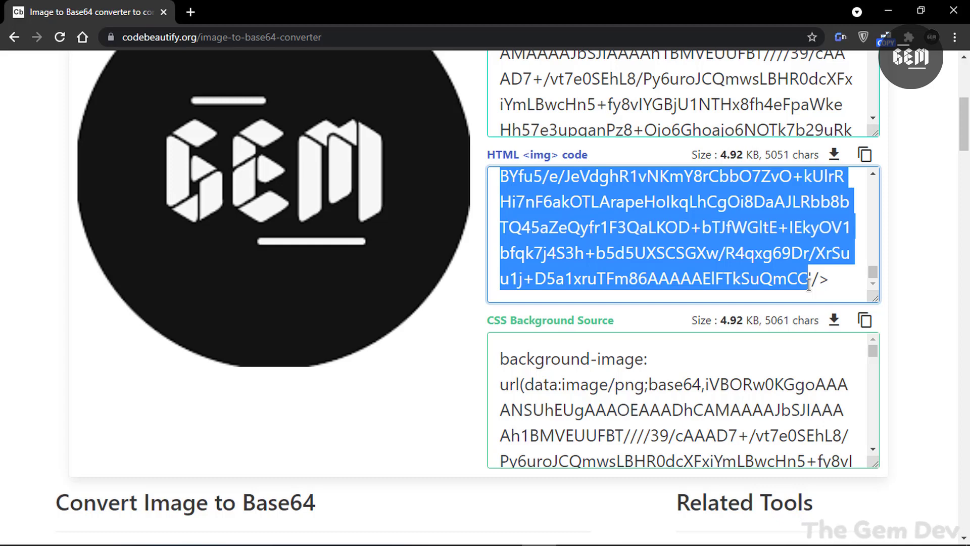
{"action": "left_click_drag", "start_coordinate": [873, 271], "coordinate": [857, 165]}
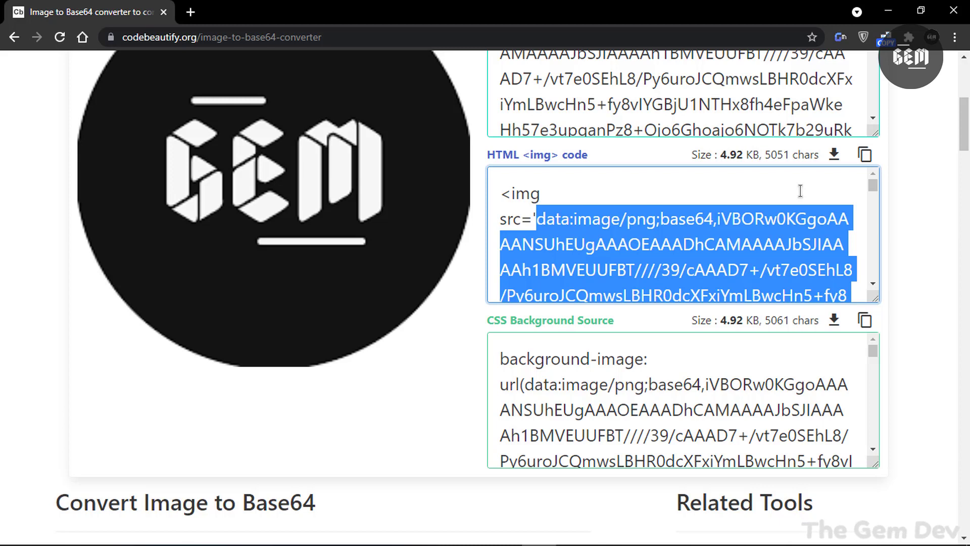
{"action": "mouse_move", "coordinate": [608, 540]}
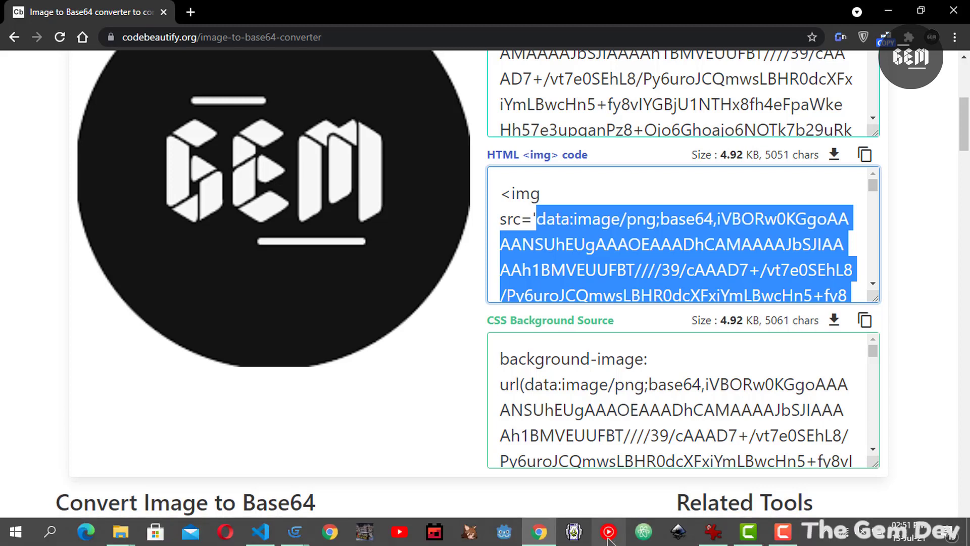
- Replace the old splash image string on line 3 with the pasted GEM logo base64 data
{"action": "left_click", "coordinate": [262, 536]}
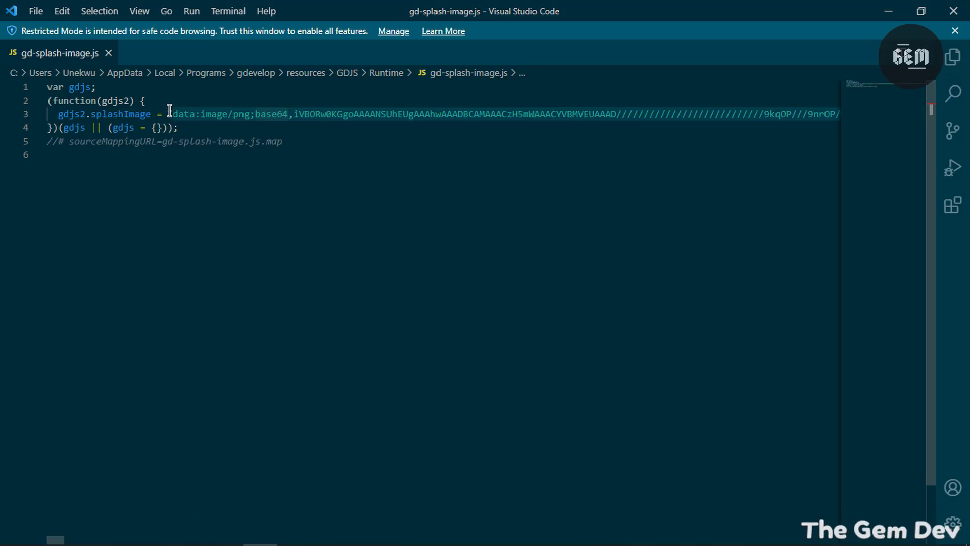
{"action": "left_click_drag", "start_coordinate": [170, 112], "coordinate": [840, 117]}
{"action": "key", "text": "BackSpace"}
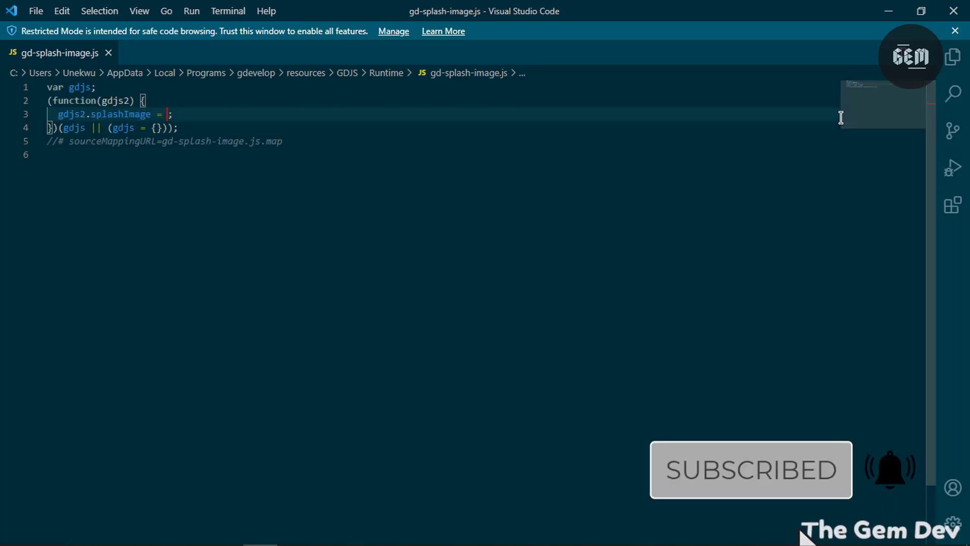
{"action": "key", "text": "ctrl+v"}
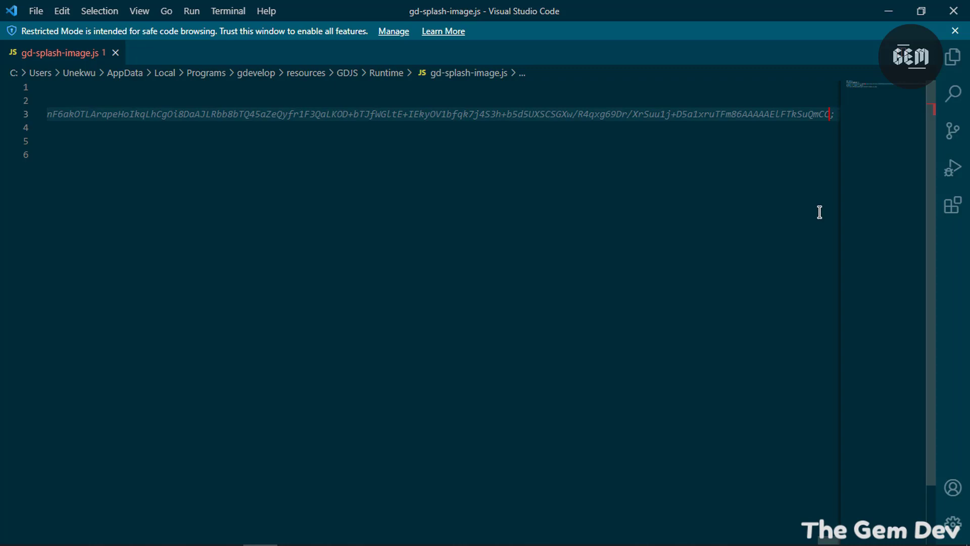
- Wrap the data:image/png string in double quotes and delete the stray empty quotes and spaces
{"action": "type", "text": "'"}
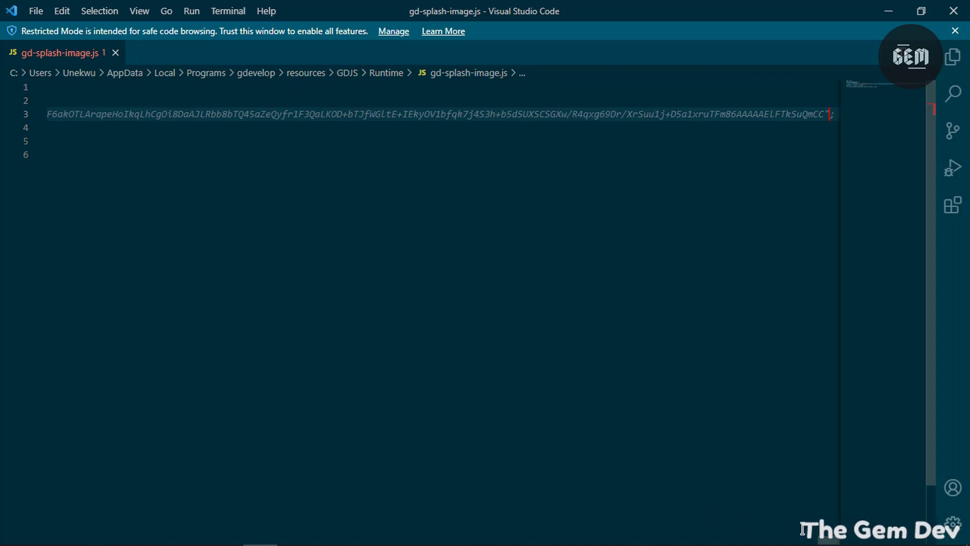
{"action": "mouse_move", "coordinate": [836, 540]}
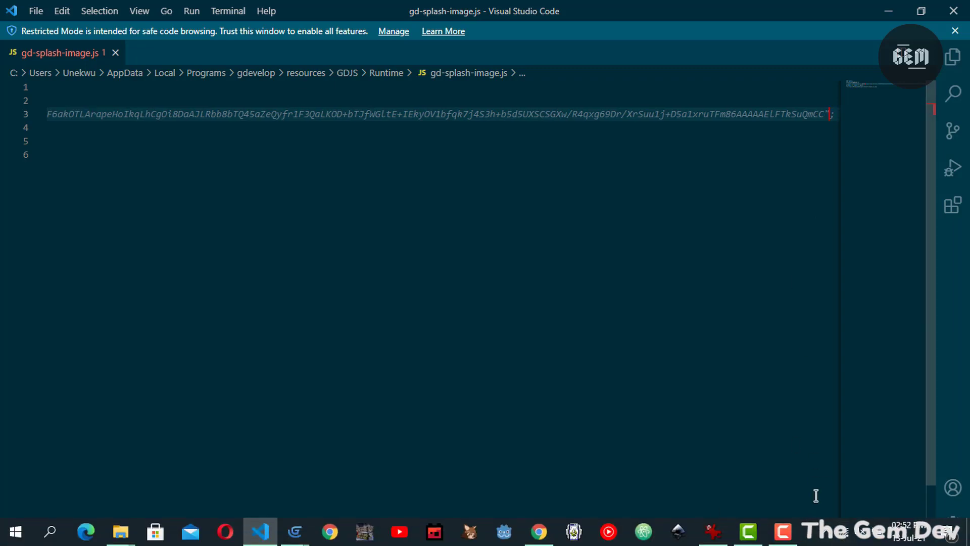
{"action": "left_click_drag", "start_coordinate": [814, 539], "coordinate": [56, 540]}
{"action": "left_click", "coordinate": [168, 114]}
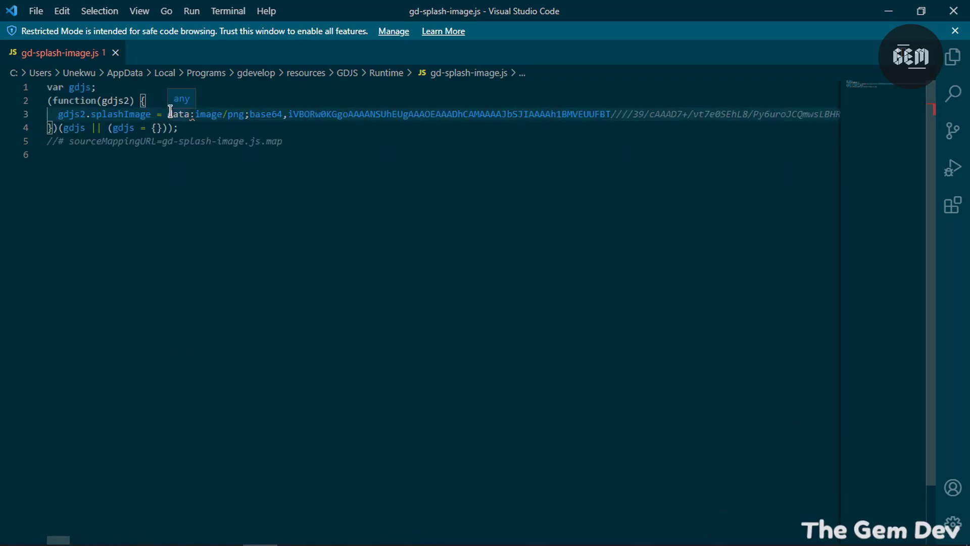
{"action": "type", "text": "\""}
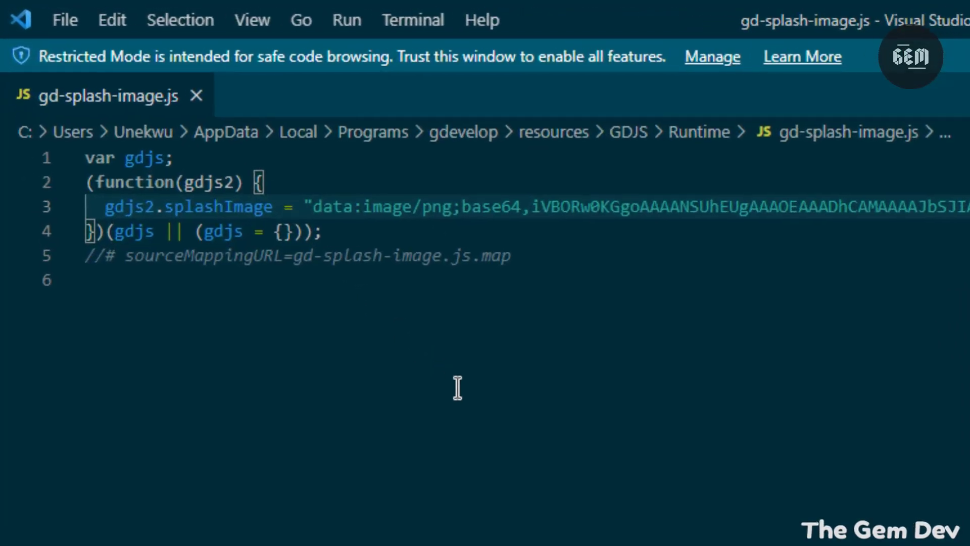
{"action": "key", "text": "Left"}
{"action": "key", "text": "Left"}
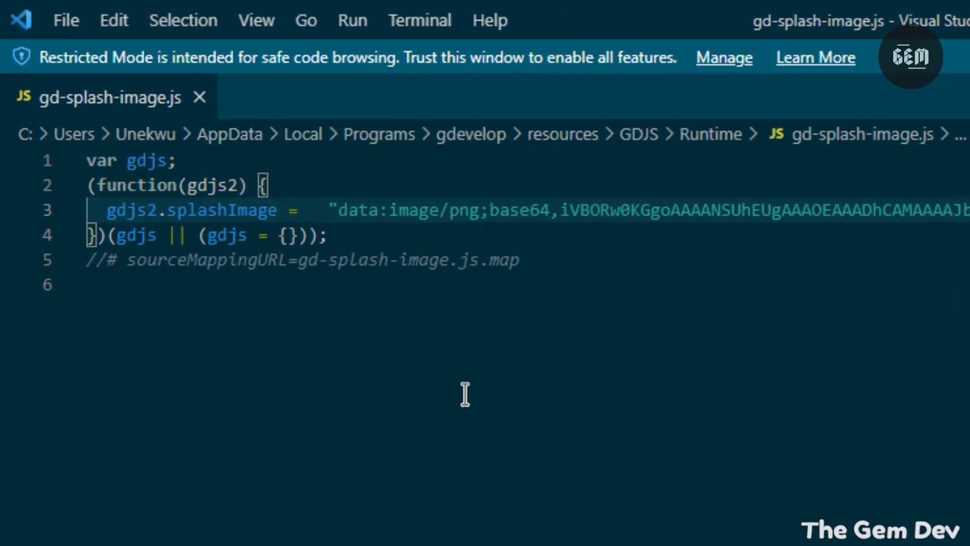
{"action": "type", "text": "'"}
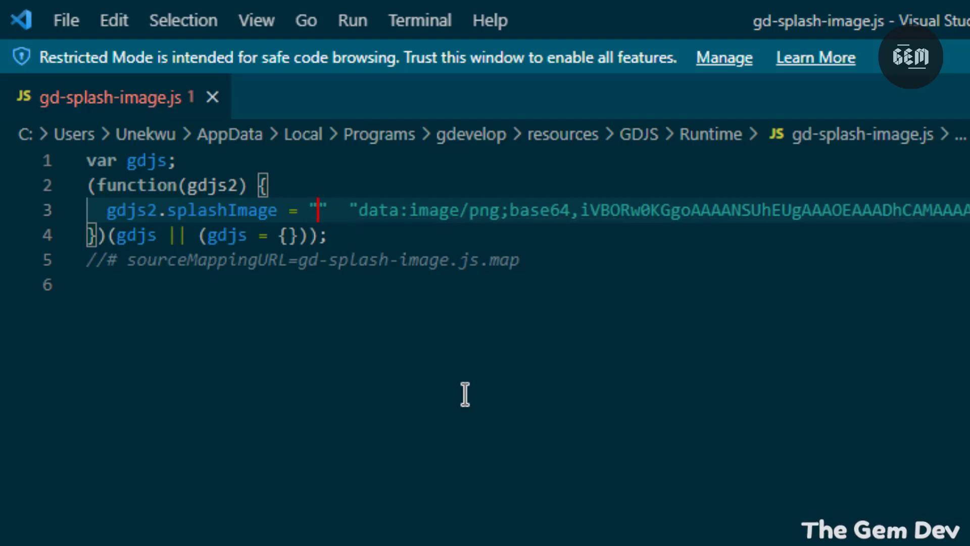
{"action": "key", "text": "BackSpace"}
{"action": "type", "text": "\""}
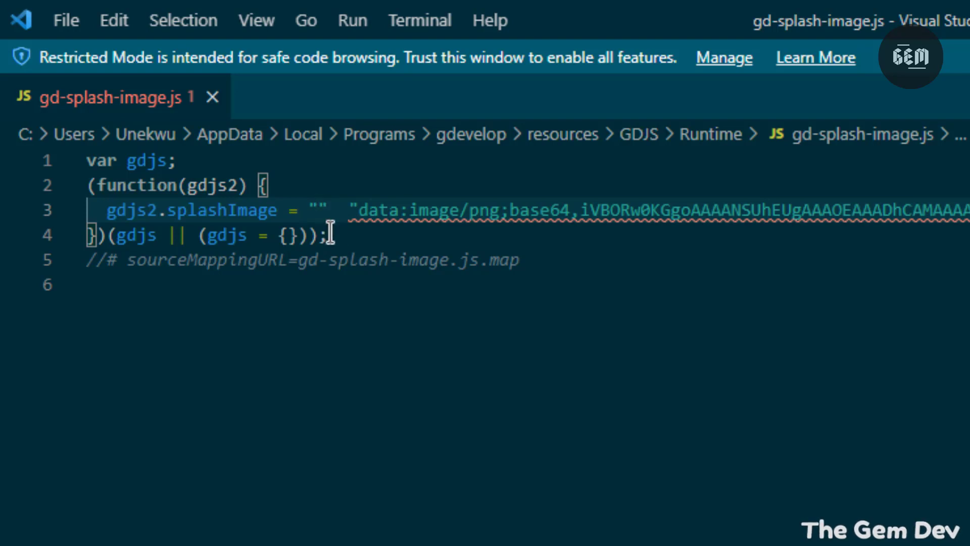
{"action": "key", "text": "BackSpace"}
{"action": "key", "text": "Delete"}
{"action": "key", "text": "Delete"}
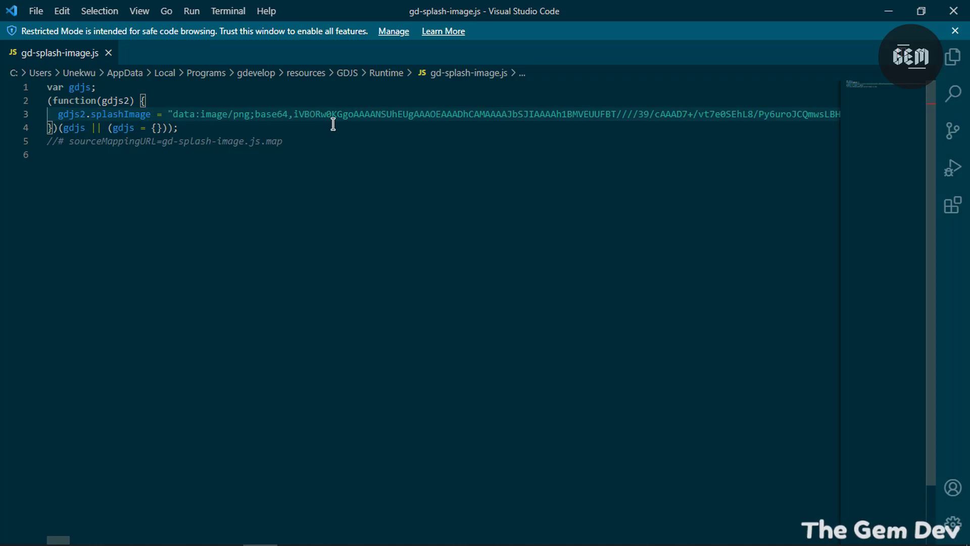
- Minimize VS Code and Chrome, review the default 'Made With GDevelop' splash screenshot, then close IrfanView
{"action": "left_click", "coordinate": [889, 11]}
{"action": "left_click", "coordinate": [889, 10]}
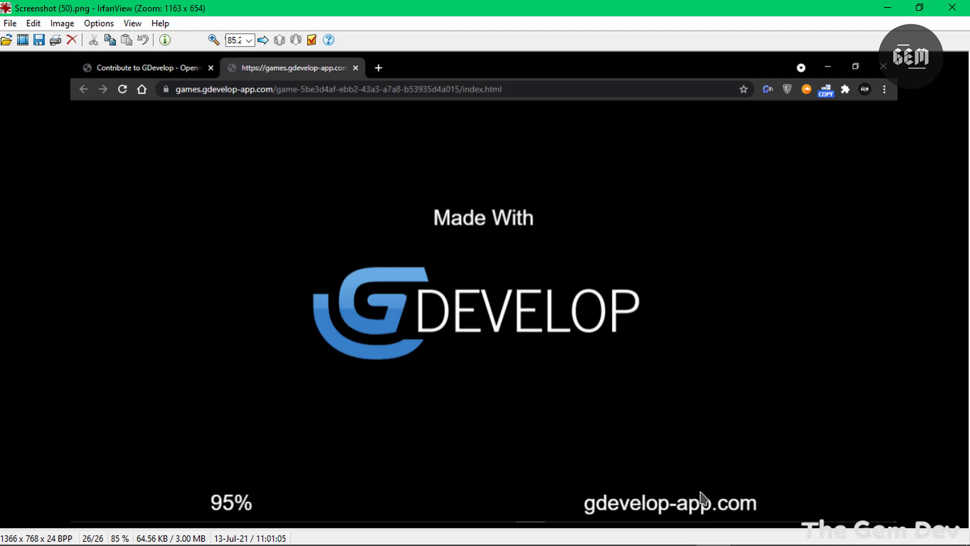
{"action": "left_click", "coordinate": [888, 7]}
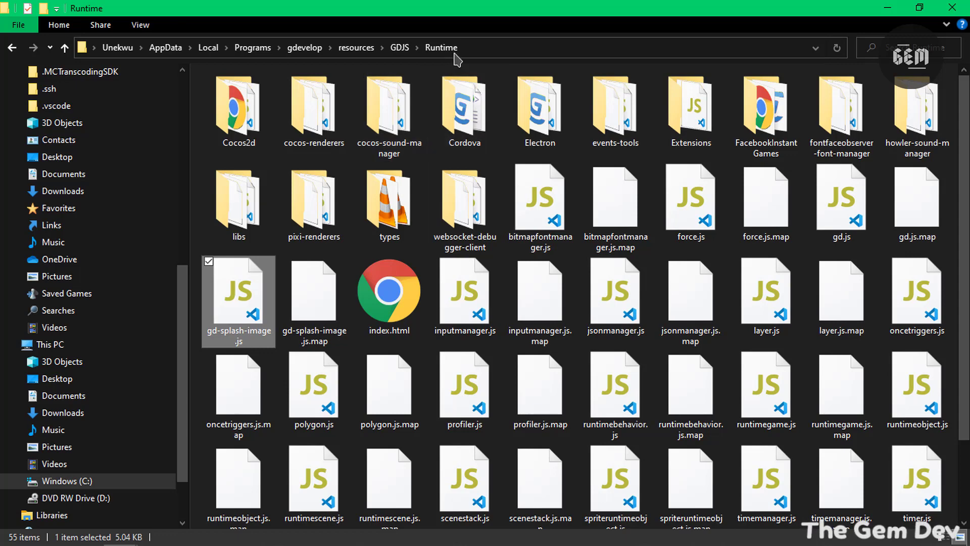
- Open the pixi-renderers folder inside Runtime
{"action": "double_click", "coordinate": [307, 215]}
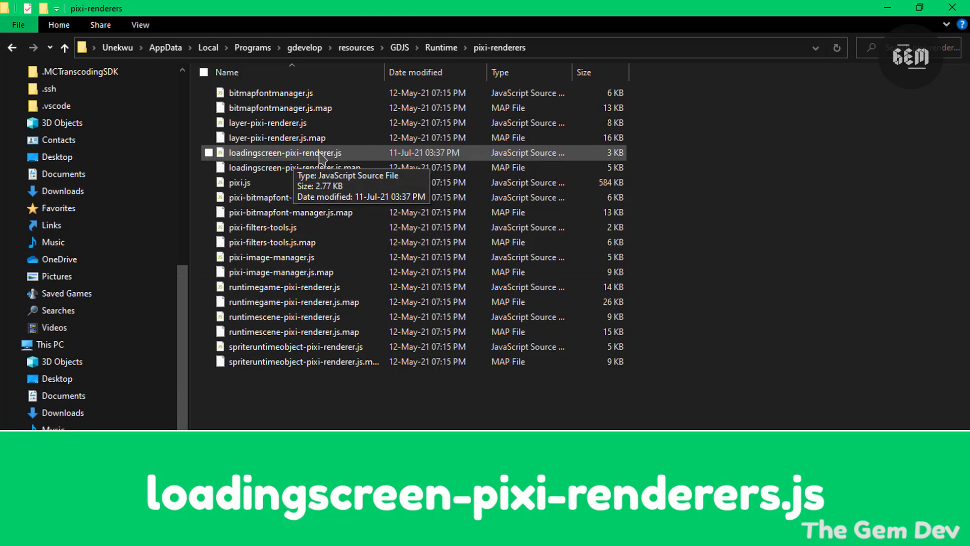
- Open loadingscreen-pixi-renderer.js and highlight the 'Made With' label and gdevelop-app.com website text
{"action": "double_click", "coordinate": [286, 154]}
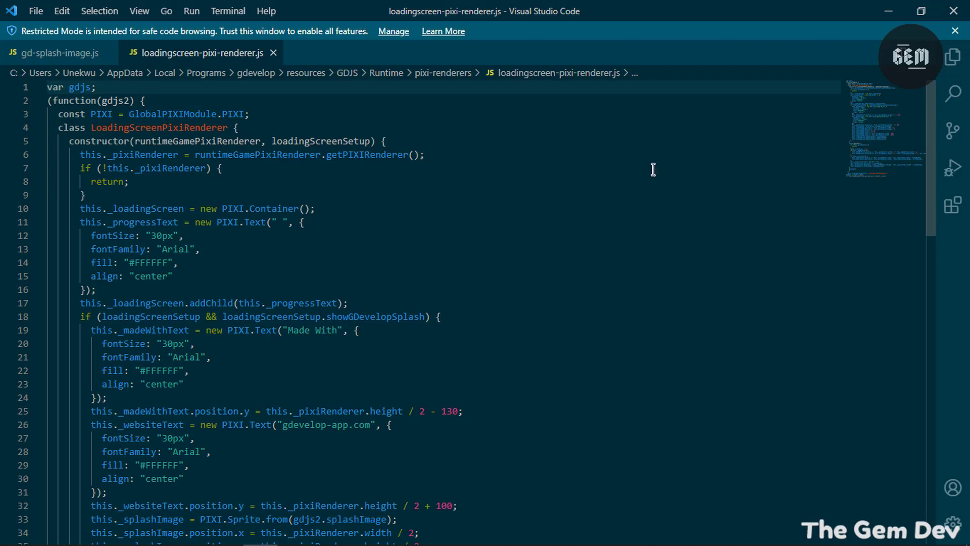
{"action": "left_click_drag", "start_coordinate": [882, 116], "coordinate": [897, 125]}
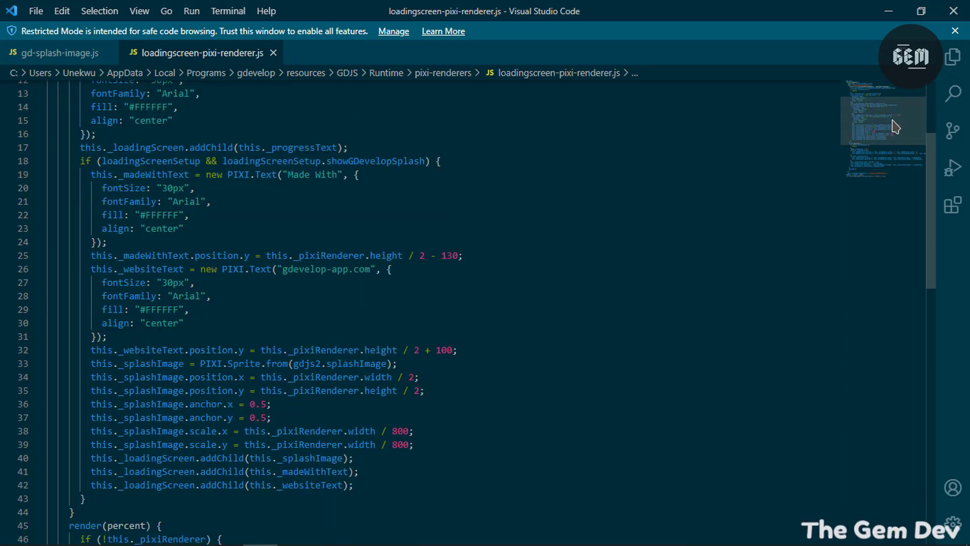
{"action": "double_click", "coordinate": [287, 177]}
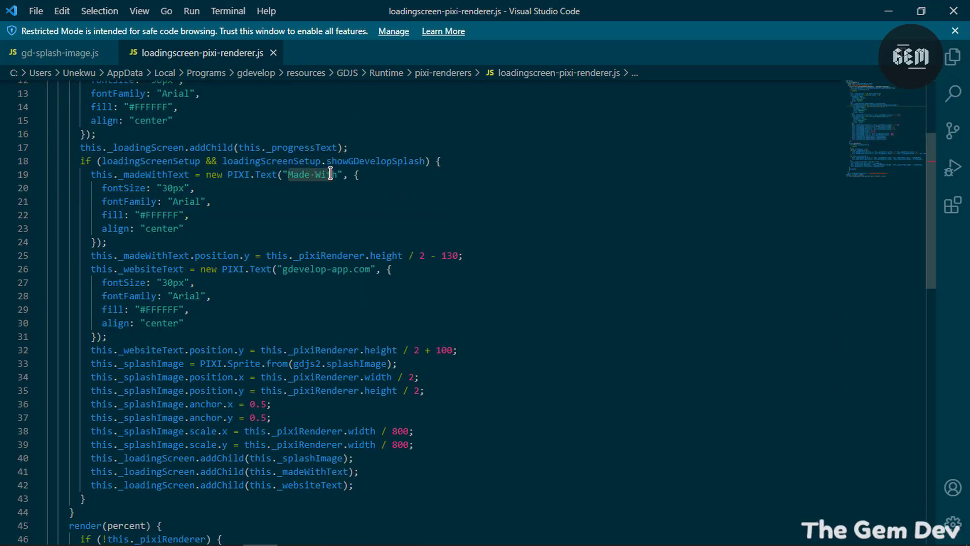
{"action": "left_click_drag", "start_coordinate": [283, 265], "coordinate": [366, 268]}
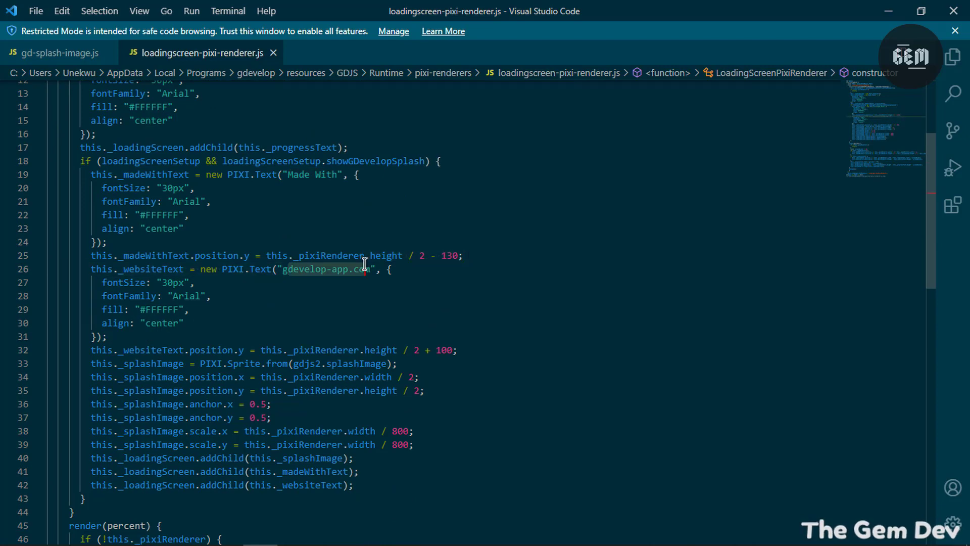
- Highlight every use of _progressText and scroll through the file with the minimap
{"action": "scroll", "coordinate": [359, 243], "scroll_direction": "up", "scroll_amount": 4}
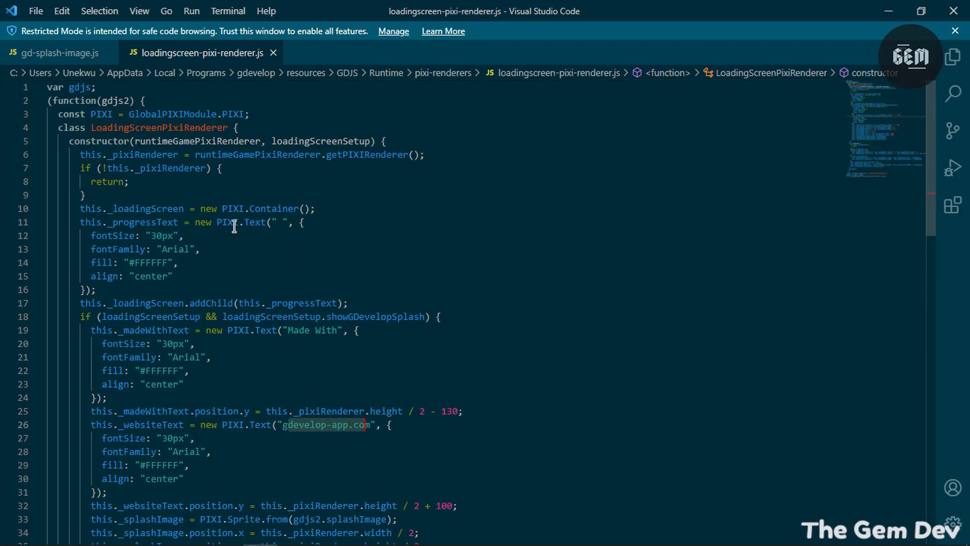
{"action": "left_click", "coordinate": [165, 223]}
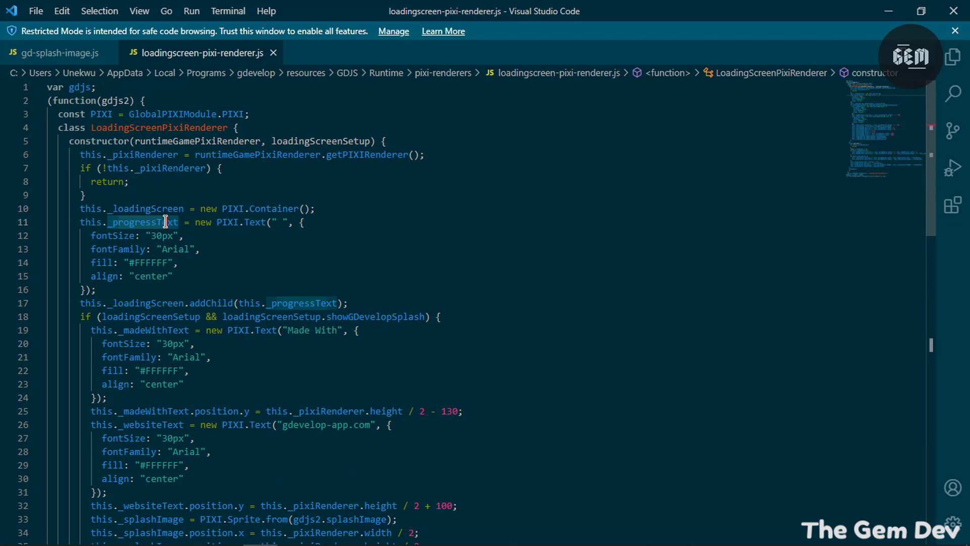
{"action": "left_click_drag", "start_coordinate": [895, 110], "coordinate": [859, 151]}
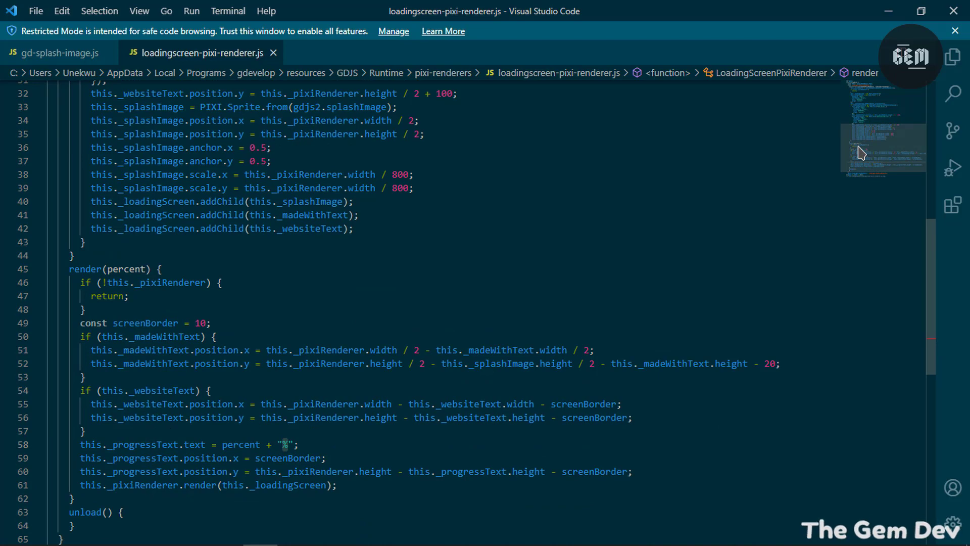
{"action": "left_click_drag", "start_coordinate": [860, 152], "coordinate": [859, 74]}
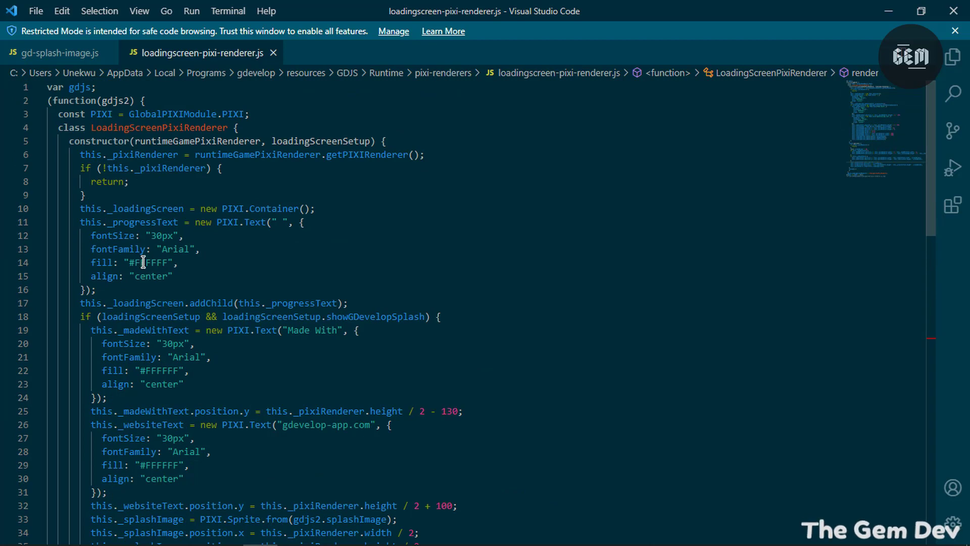
{"action": "mouse_move", "coordinate": [202, 541]}
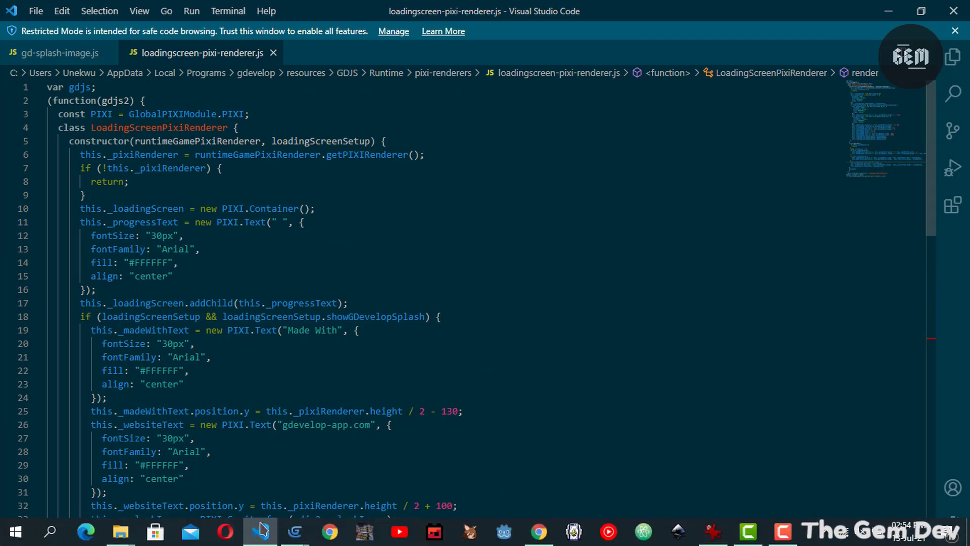
{"action": "left_click", "coordinate": [283, 208]}
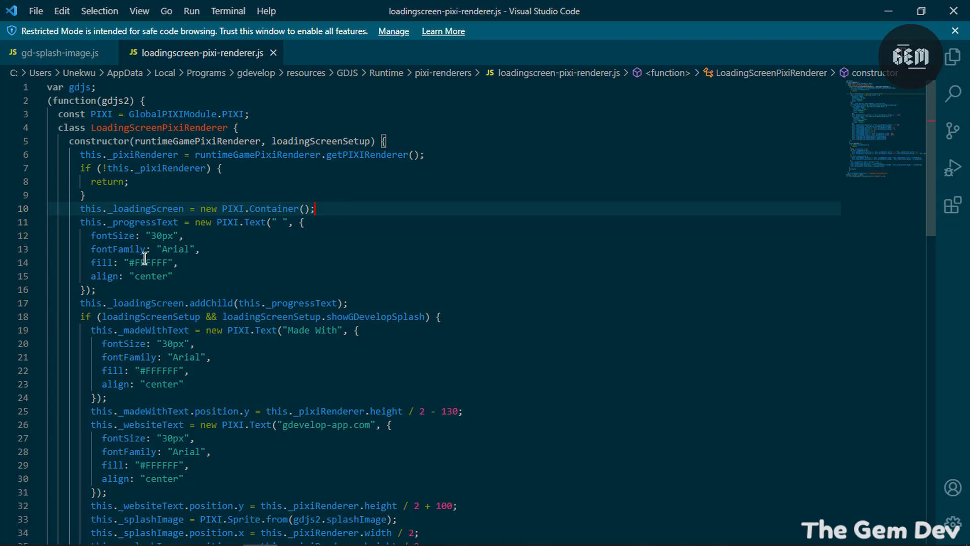
{"action": "mouse_move", "coordinate": [253, 540]}
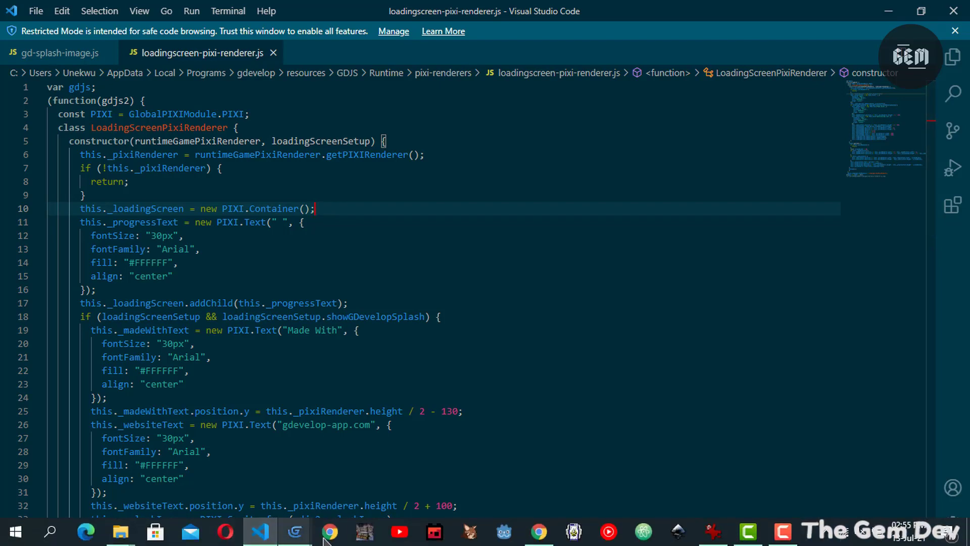
- Copy FF0000 from Chrome's red colour search and paste it over the progress text's FFFFFF fill
{"action": "left_click", "coordinate": [539, 532]}
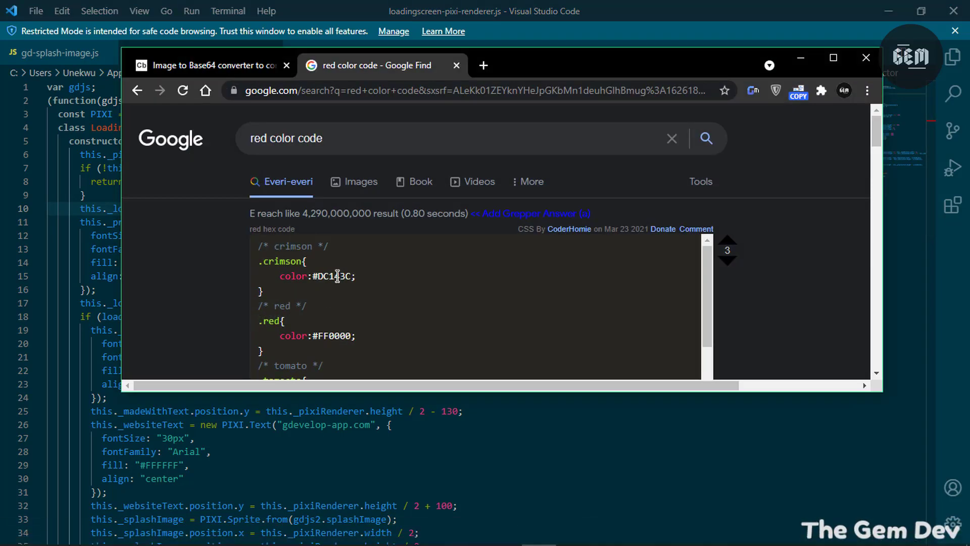
{"action": "left_click", "coordinate": [833, 57]}
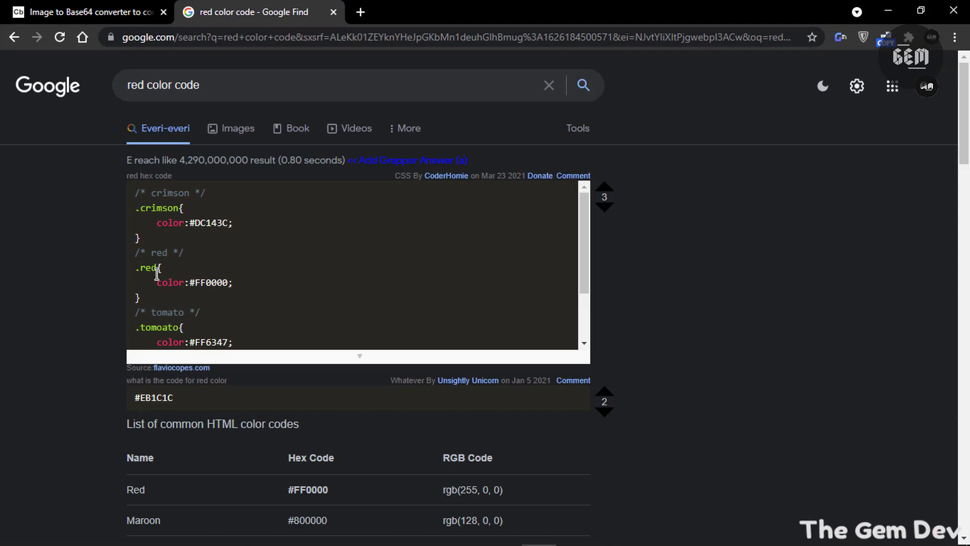
{"action": "double_click", "coordinate": [217, 283]}
{"action": "key", "text": "ctrl+c"}
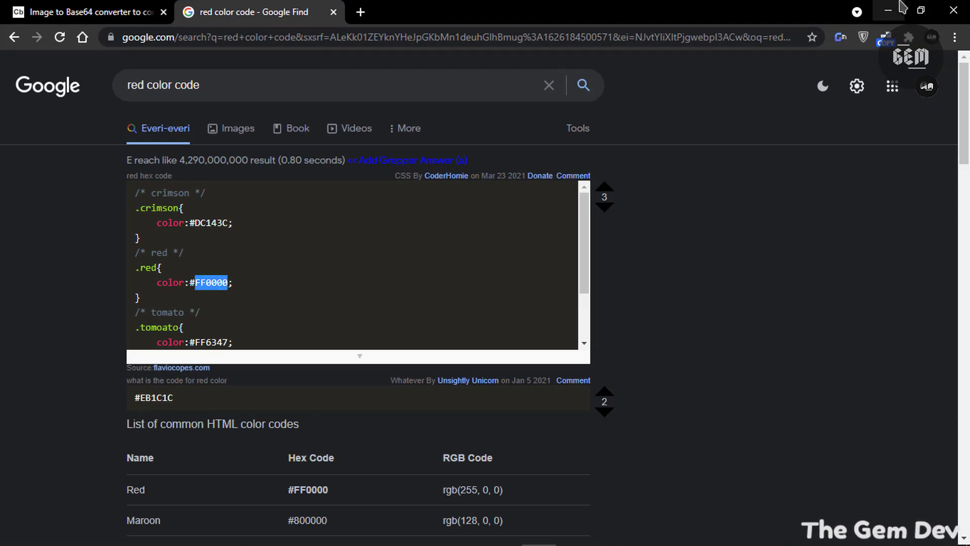
{"action": "left_click", "coordinate": [889, 11]}
{"action": "left_click_drag", "start_coordinate": [136, 263], "coordinate": [167, 262]}
{"action": "key", "text": "ctrl+v"}
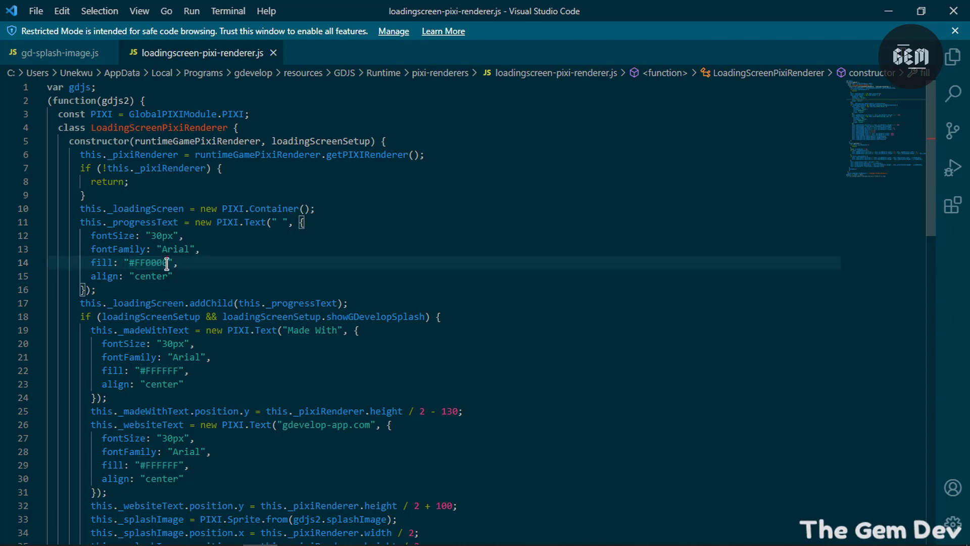
{"action": "left_click", "coordinate": [219, 306]}
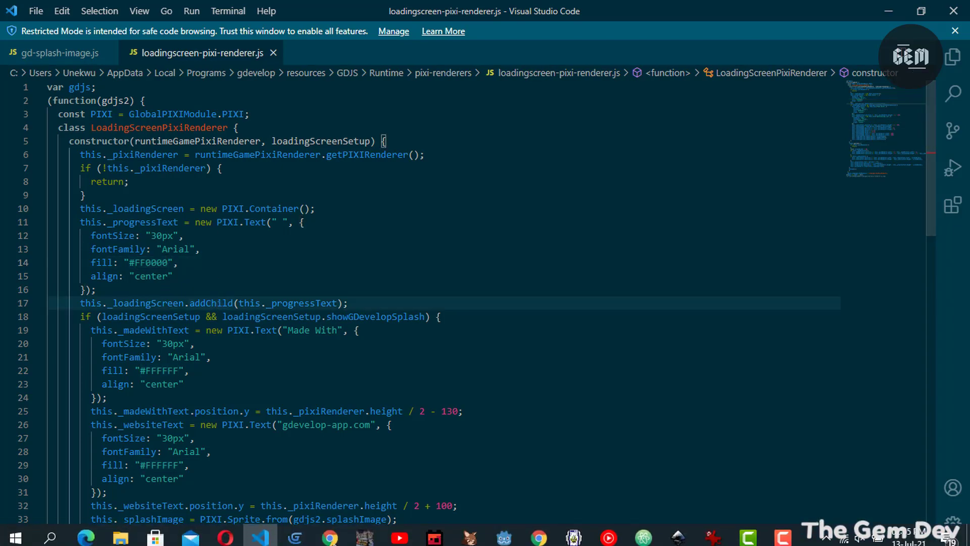
- Return to GDevelop, preview the Feels scene, then close the game preview window
{"action": "mouse_move", "coordinate": [295, 535]}
{"action": "left_click", "coordinate": [261, 473]}
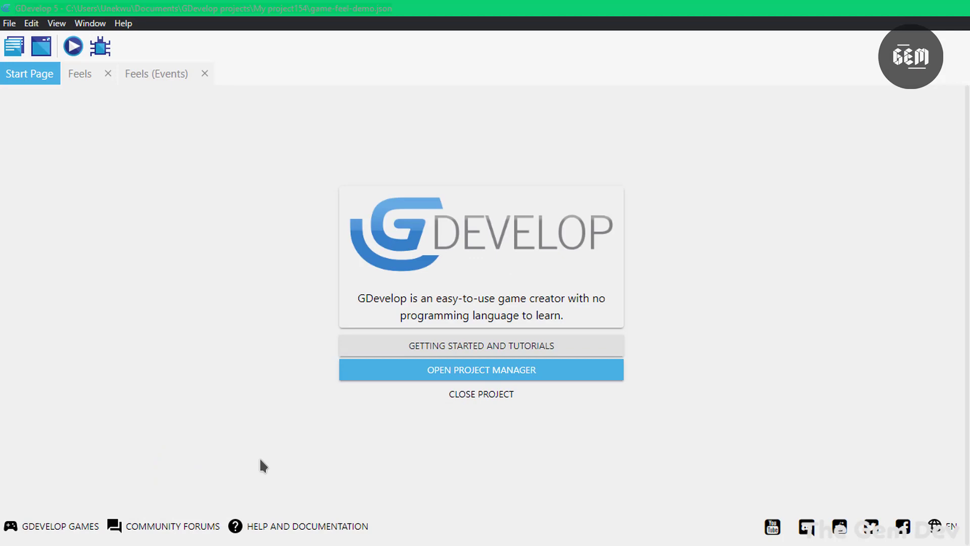
{"action": "left_click", "coordinate": [80, 72]}
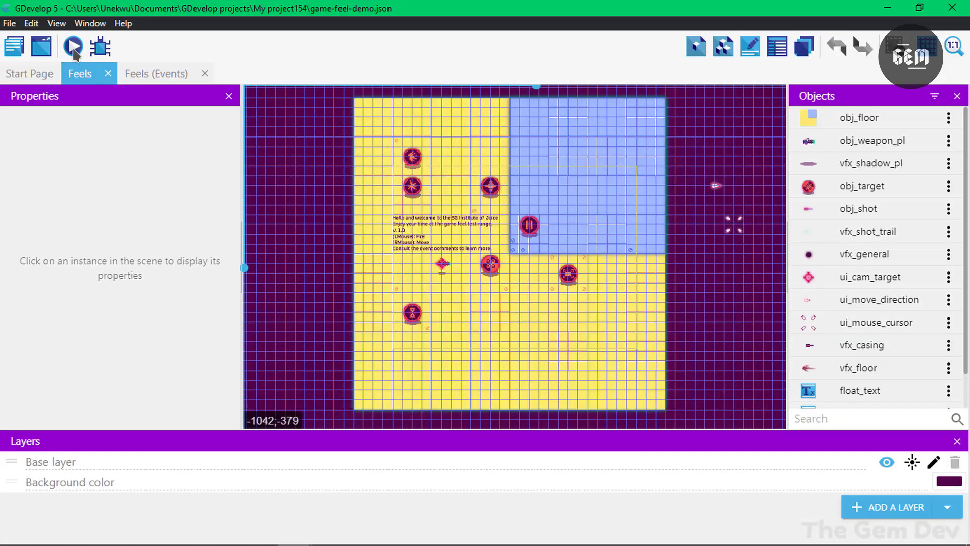
{"action": "left_click", "coordinate": [73, 47]}
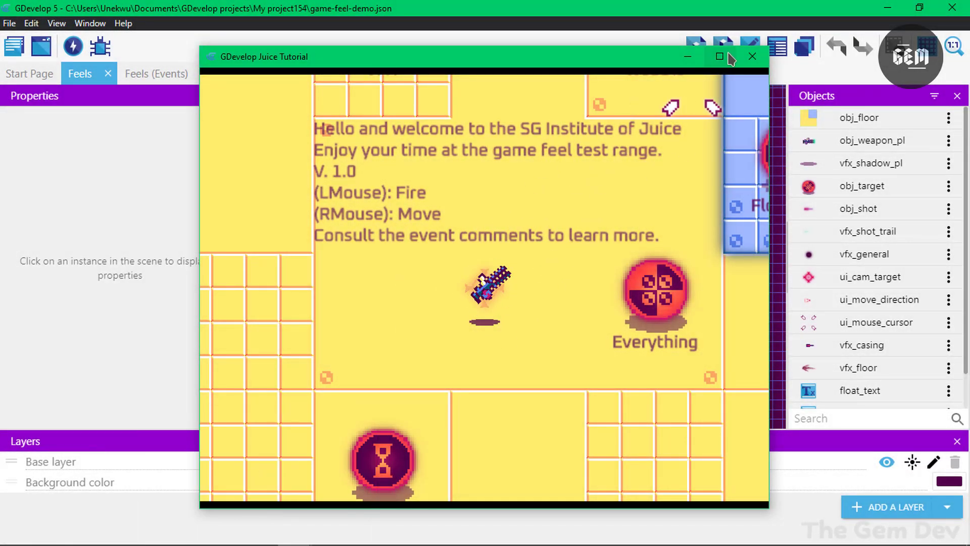
{"action": "left_click", "coordinate": [753, 56]}
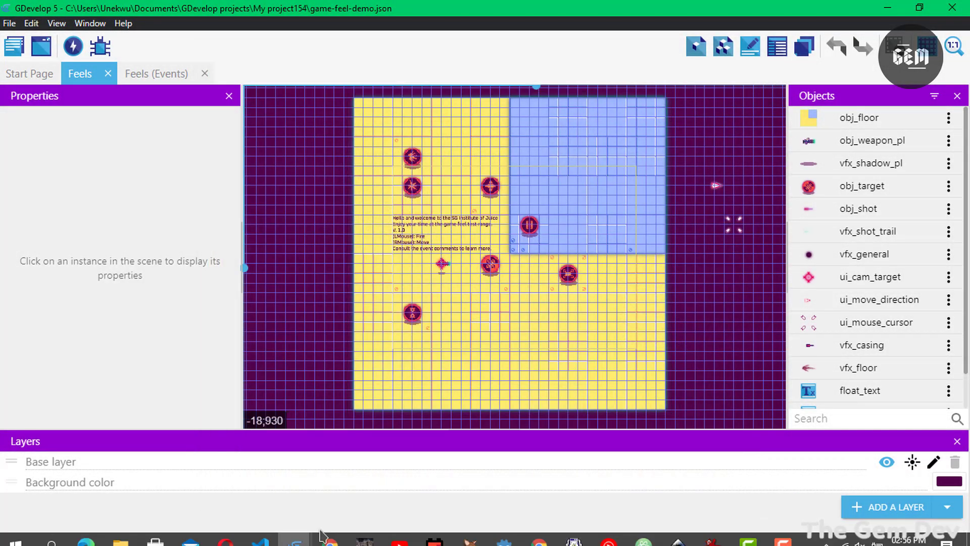
- In VS Code, replace 'Made With' on line 19 with 'Made By The Gem Dev'
{"action": "left_click", "coordinate": [262, 535]}
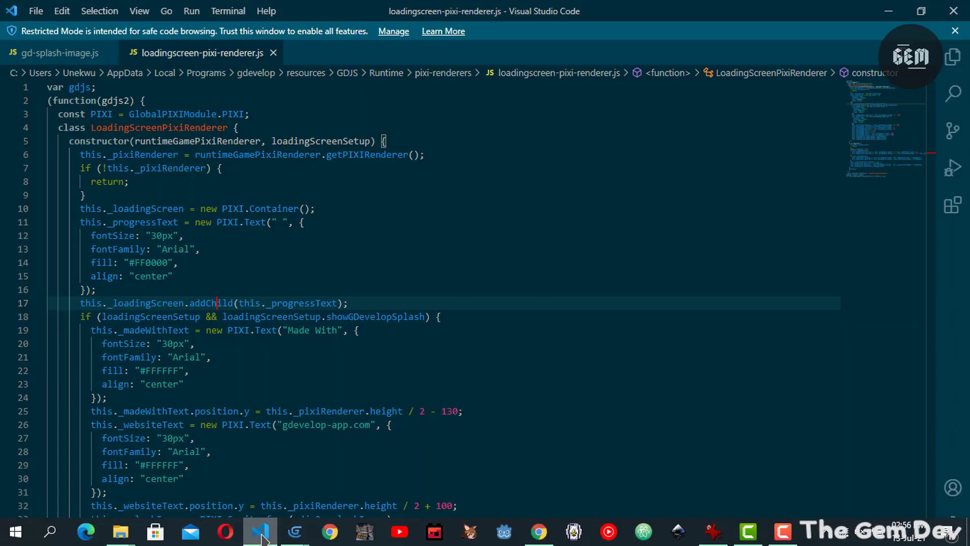
{"action": "left_click", "coordinate": [338, 330]}
{"action": "key", "text": "BackSpace"}
{"action": "key", "text": "BackSpace"}
{"action": "key", "text": "BackSpace"}
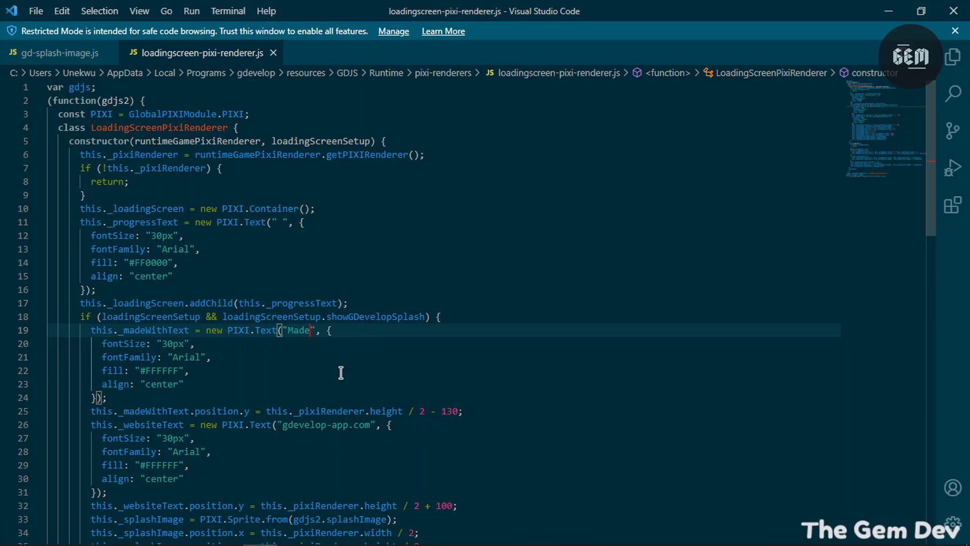
{"action": "key", "text": "BackSpace"}
{"action": "key", "text": "BackSpace"}
{"action": "key", "text": "BackSpace"}
{"action": "key", "text": "BackSpace"}
{"action": "type", "text": "Made"}
{"action": "type", "text": " Bu"}
{"action": "key", "text": "BackSpace"}
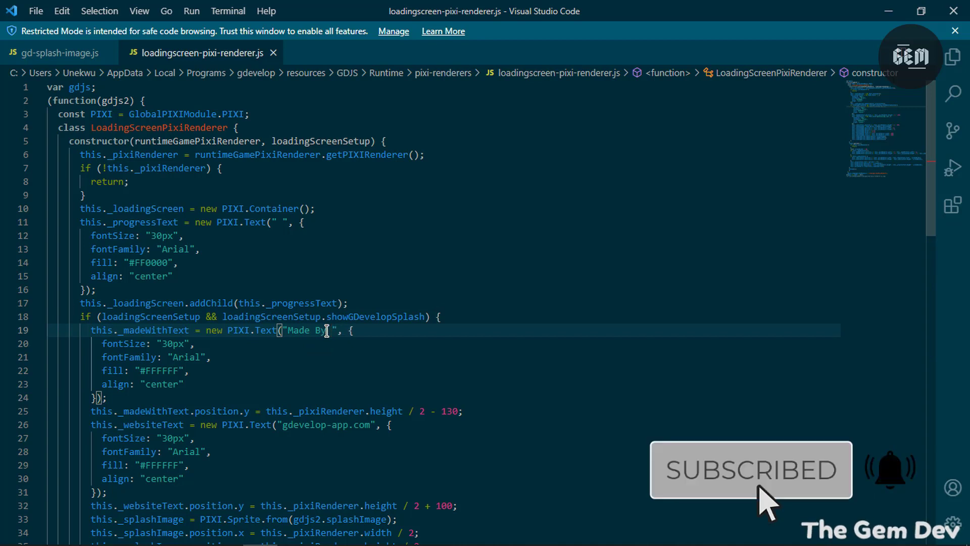
{"action": "type", "text": "y The"}
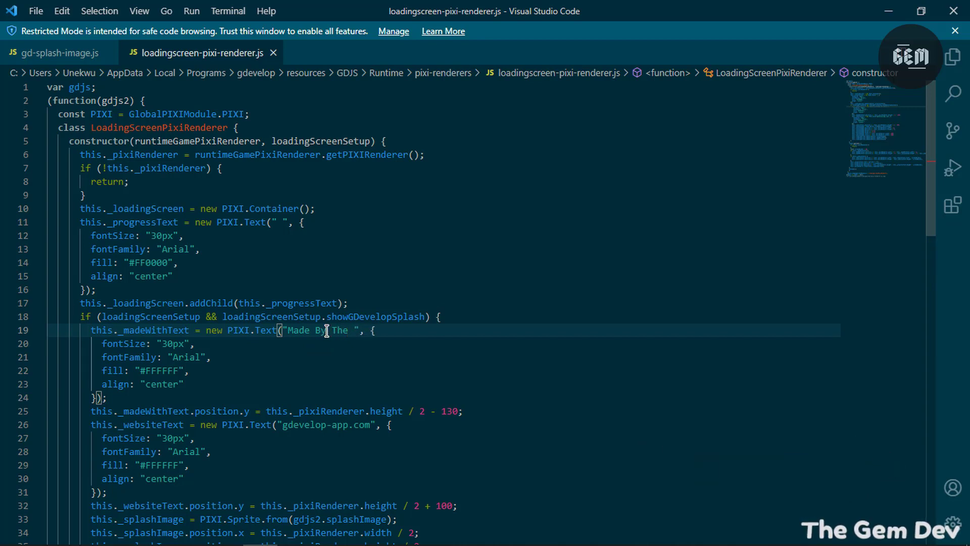
{"action": "type", "text": " Gem Dev"}
{"action": "left_click_drag", "start_coordinate": [881, 104], "coordinate": [889, 167]}
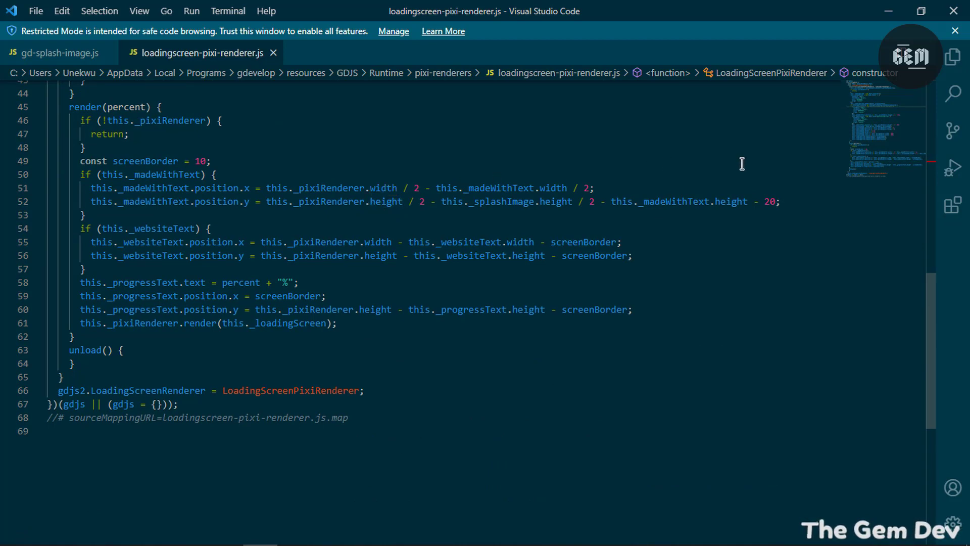
- Change the website text from 'gdevelop-app' to 'thegemdev' on line 26
{"action": "scroll", "coordinate": [899, 152], "scroll_direction": "up", "scroll_amount": 8}
{"action": "scroll", "coordinate": [901, 138], "scroll_direction": "up", "scroll_amount": 5}
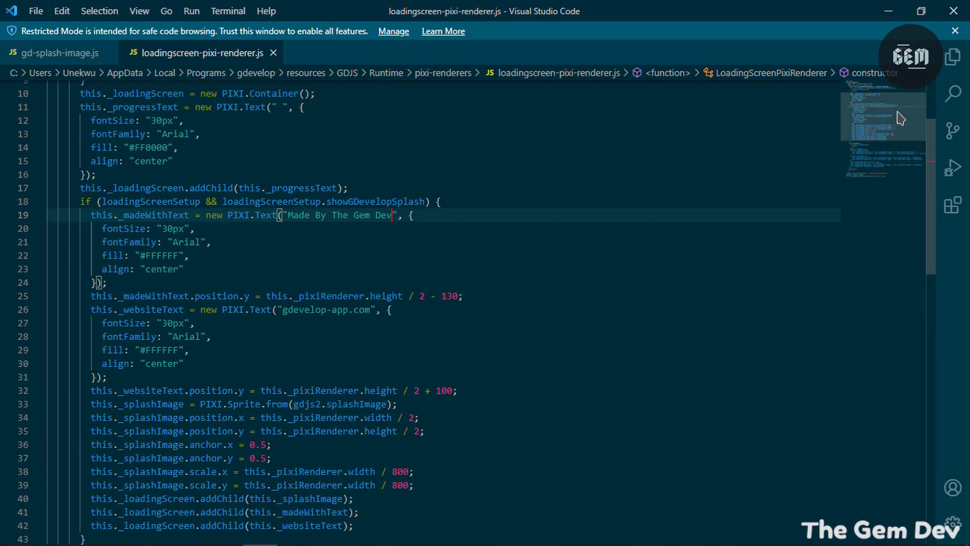
{"action": "scroll", "coordinate": [899, 127], "scroll_direction": "down", "scroll_amount": 3}
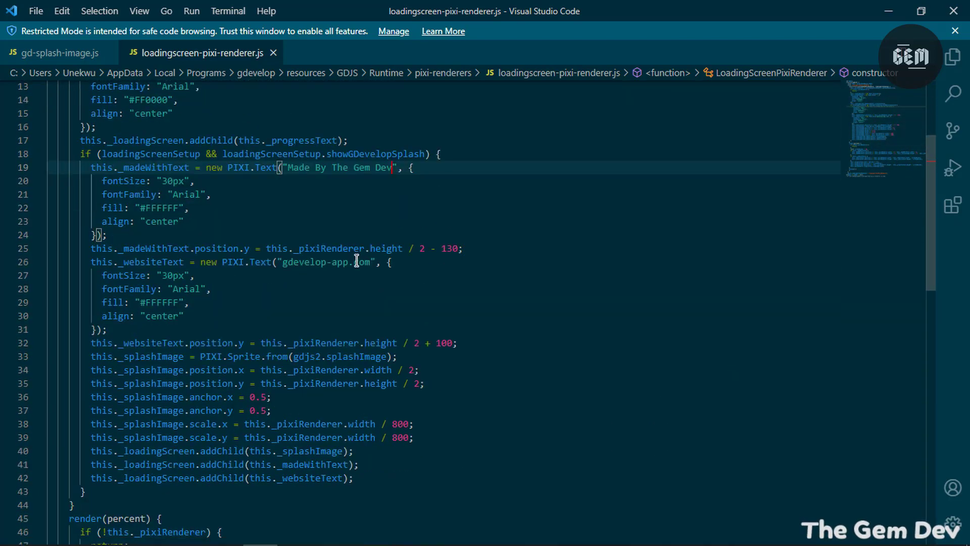
{"action": "left_click_drag", "start_coordinate": [348, 262], "coordinate": [282, 263]}
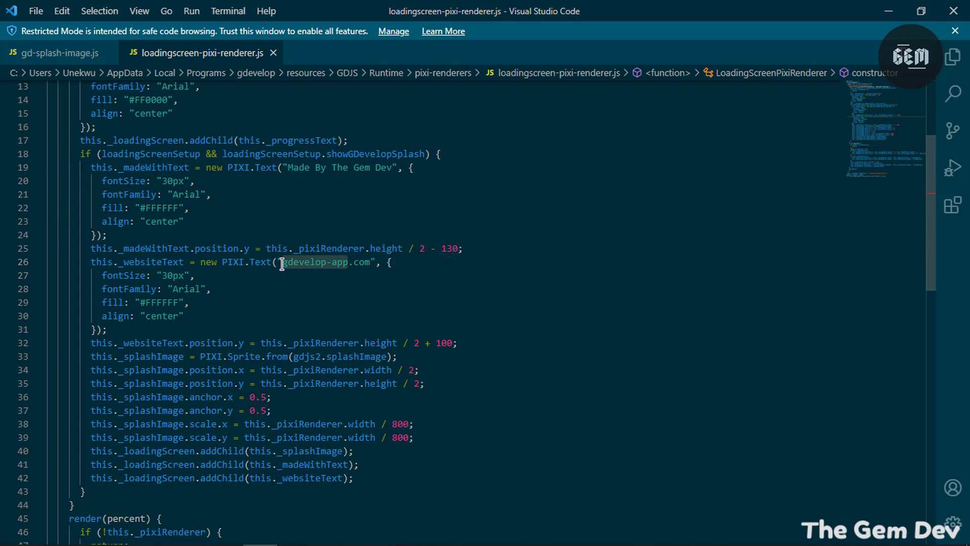
{"action": "key", "text": "BackSpace"}
{"action": "type", "text": "thegemdev"}
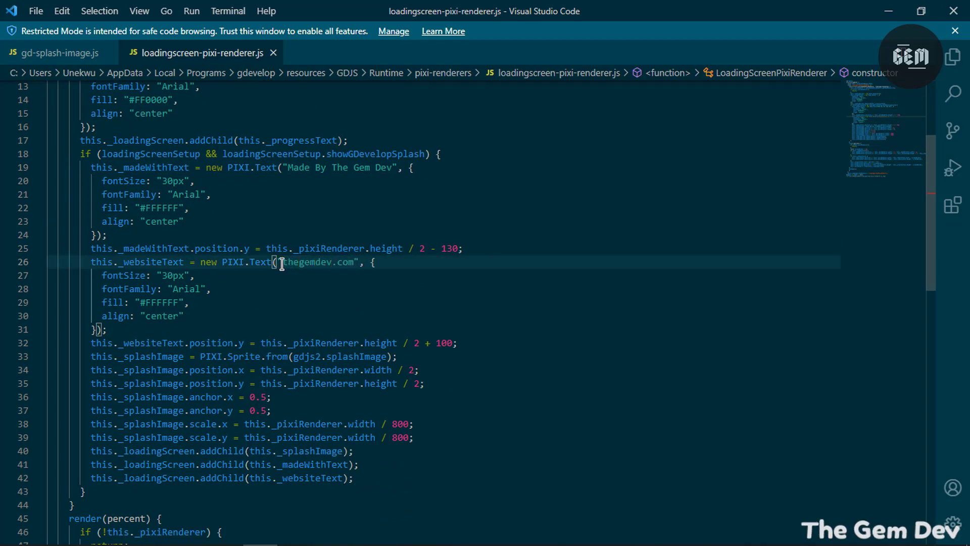
- Review the splash texts' fill colour, alignment and font size lines, then minimize VS Code
{"action": "left_click", "coordinate": [164, 301]}
{"action": "left_click", "coordinate": [167, 209]}
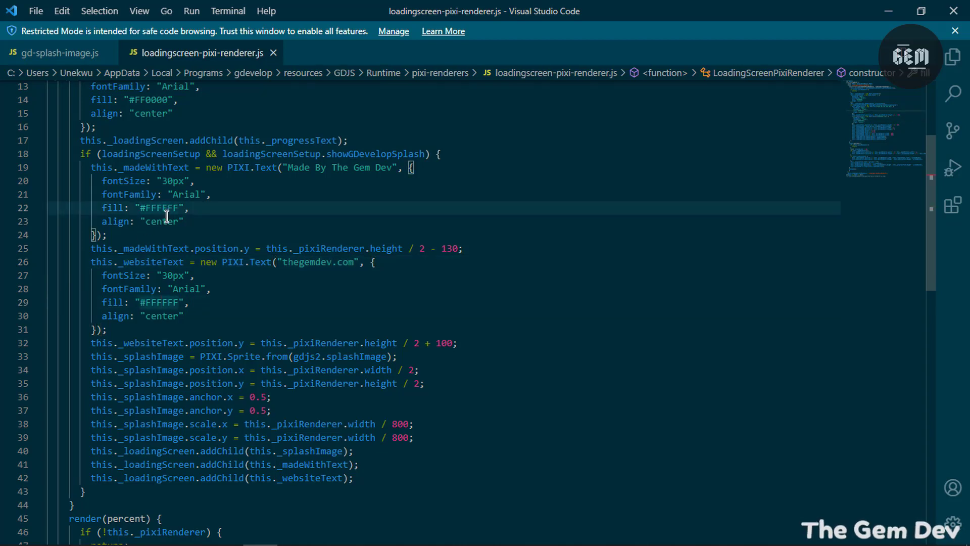
{"action": "left_click", "coordinate": [164, 225]}
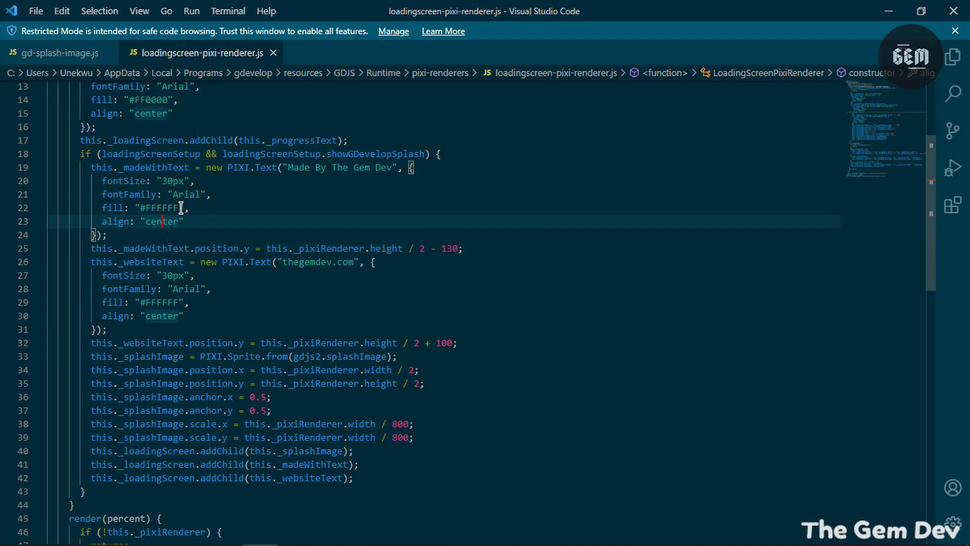
{"action": "left_click", "coordinate": [170, 278]}
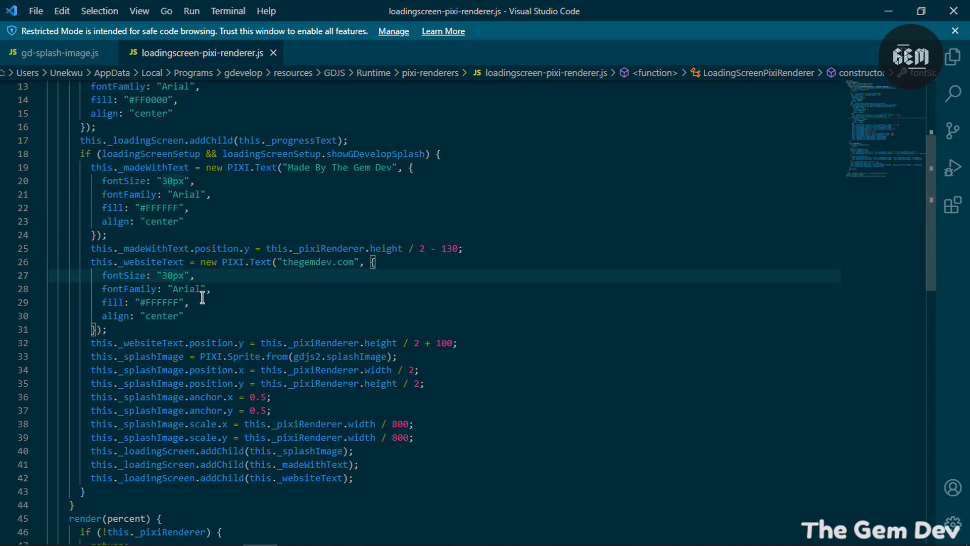
{"action": "scroll", "coordinate": [224, 269], "scroll_direction": "up", "scroll_amount": 3}
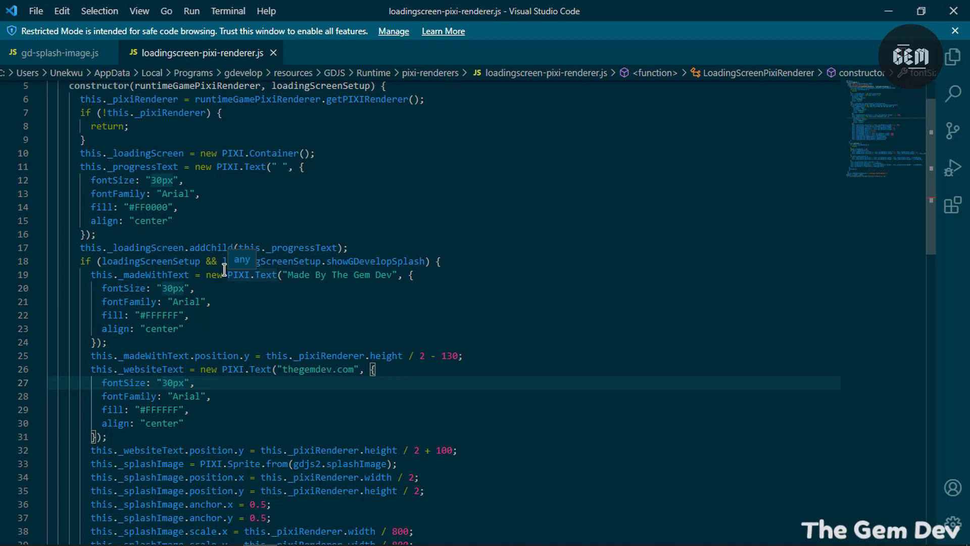
{"action": "left_click", "coordinate": [172, 180]}
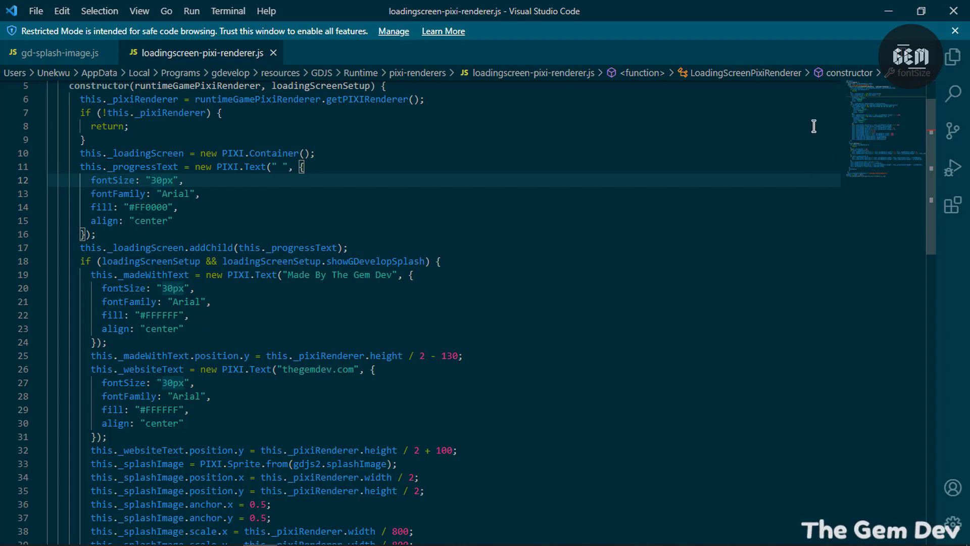
{"action": "left_click", "coordinate": [896, 11]}
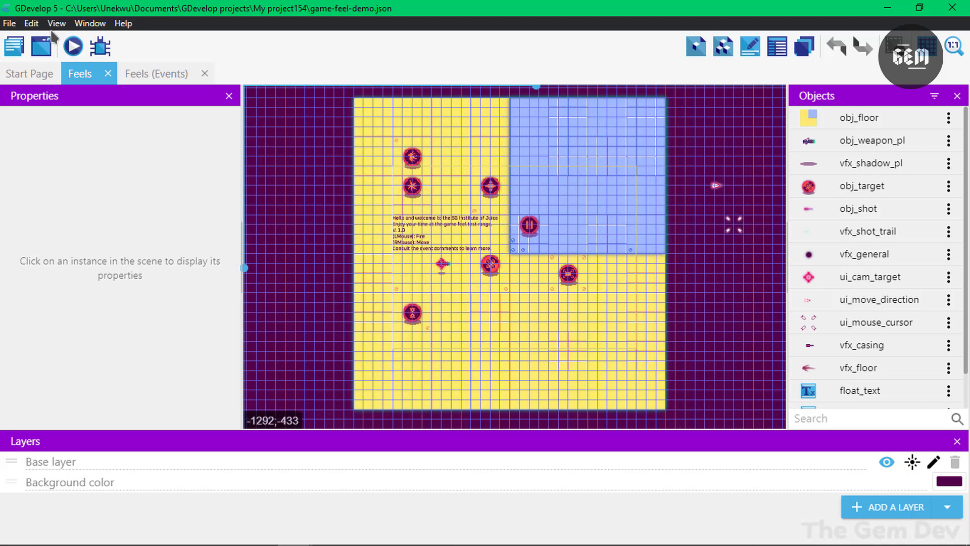
- Export the game as a Web build and publish it online
{"action": "left_click", "coordinate": [41, 48]}
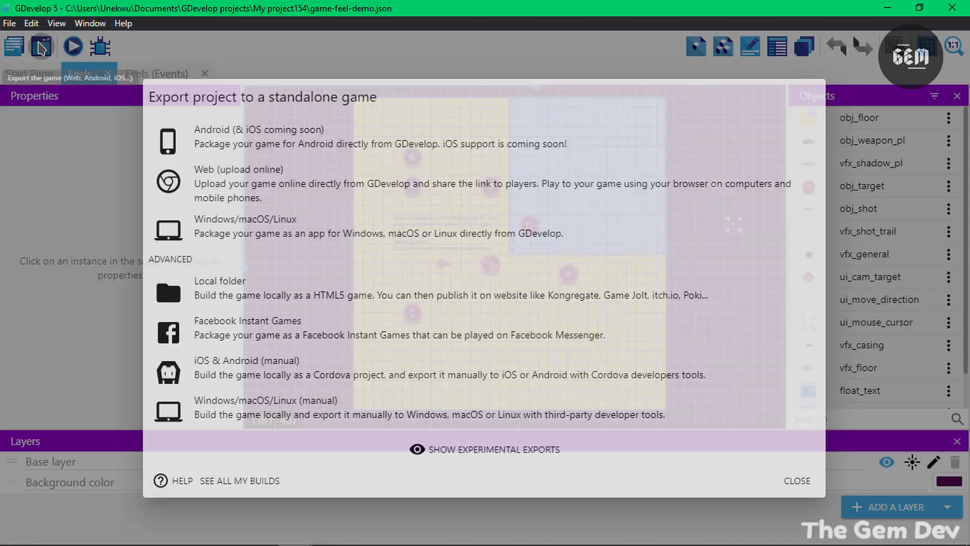
{"action": "left_click", "coordinate": [208, 180]}
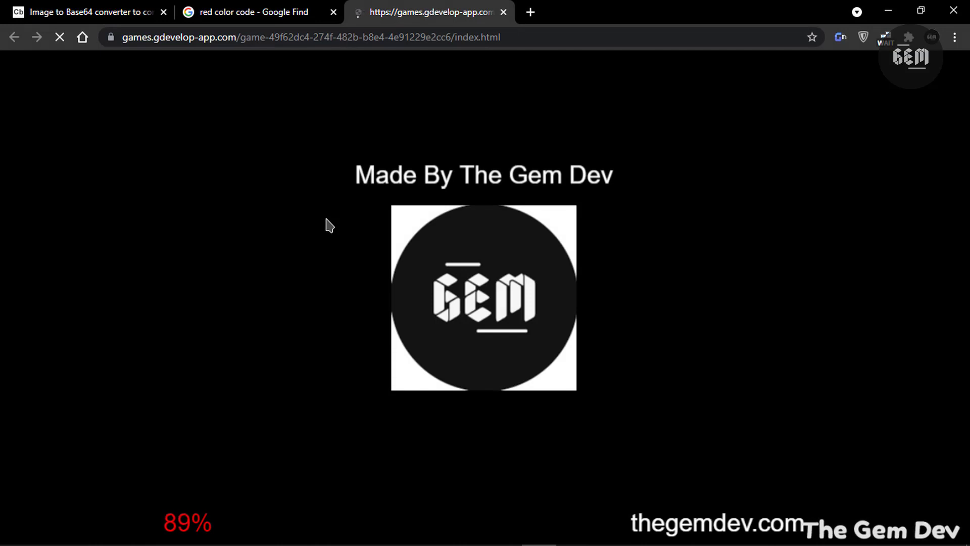
- Play the loaded game in Chrome, firing shots in several directions
{"action": "left_click", "coordinate": [457, 263]}
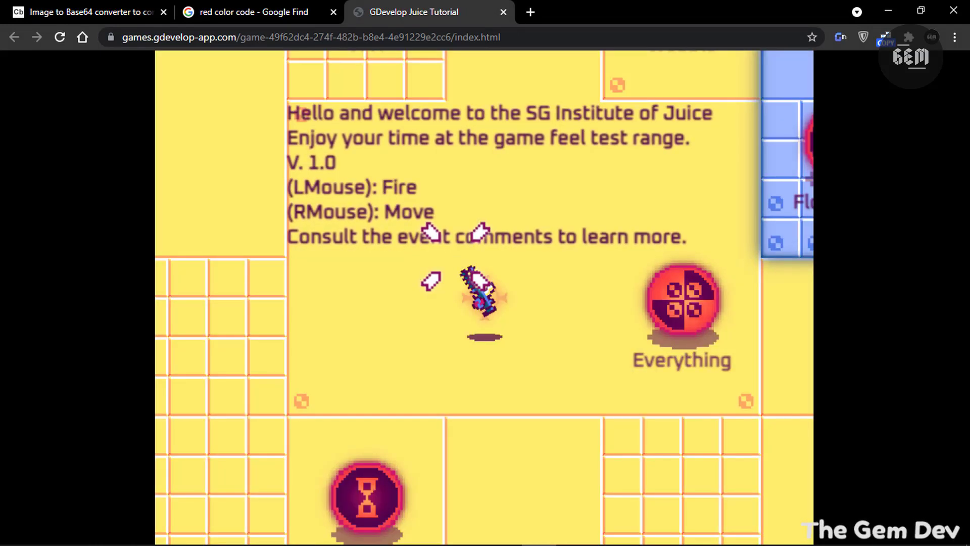
{"action": "left_click", "coordinate": [657, 450]}
{"action": "left_click", "coordinate": [333, 369]}
{"action": "left_click", "coordinate": [412, 147]}
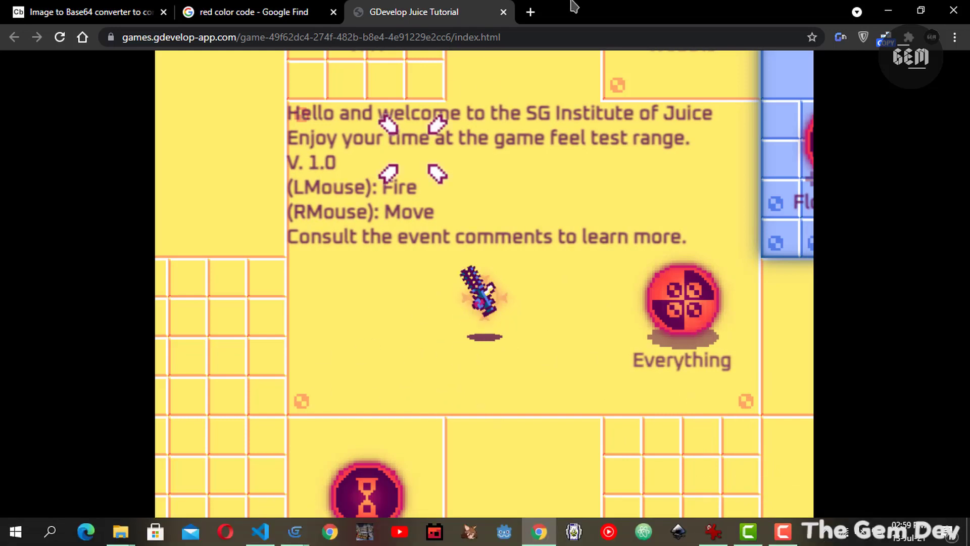
- Restore the Chrome window and bring up the Screenshots folder in File Explorer
{"action": "double_click", "coordinate": [574, 6]}
{"action": "mouse_move", "coordinate": [120, 530]}
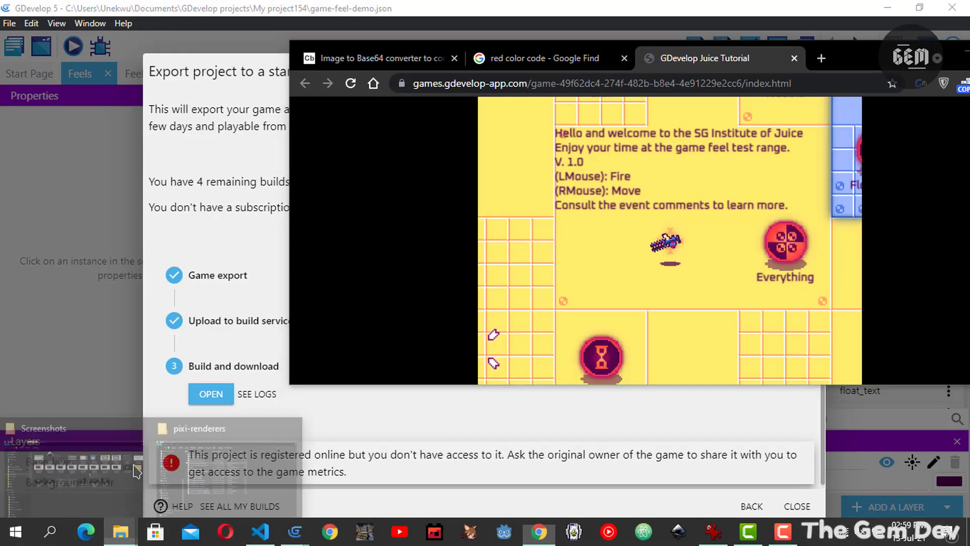
{"action": "left_click", "coordinate": [134, 467]}
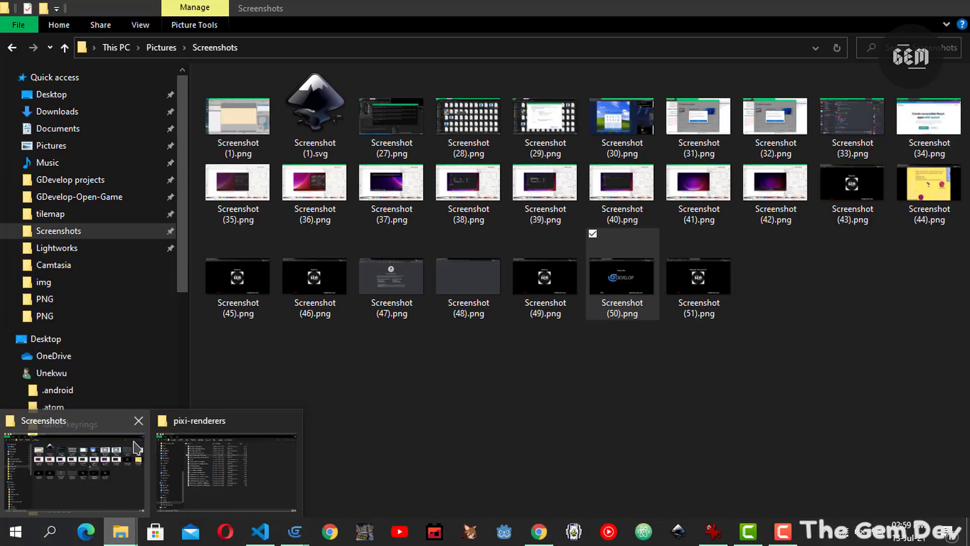
- Open Screenshot (51).png in IrfanView to view the captured custom splash
{"action": "double_click", "coordinate": [698, 291]}
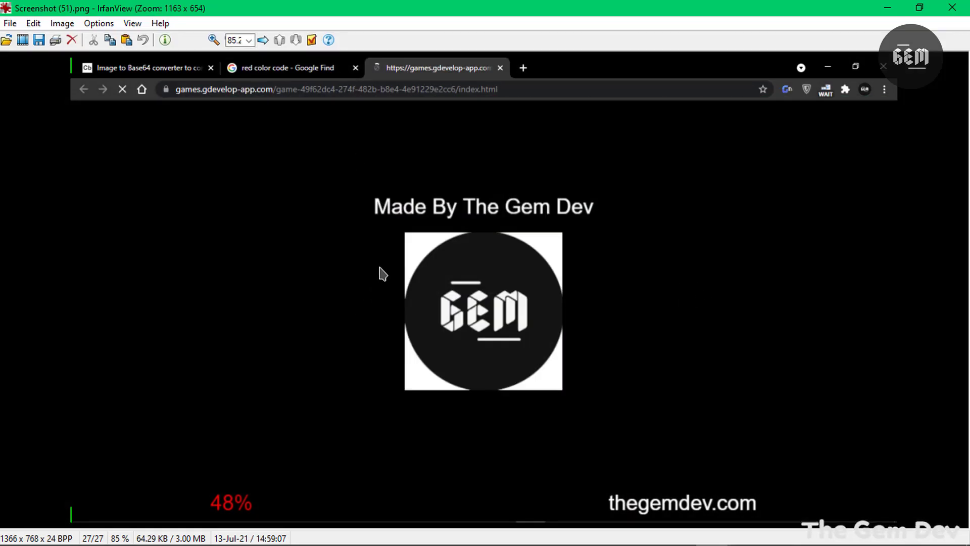